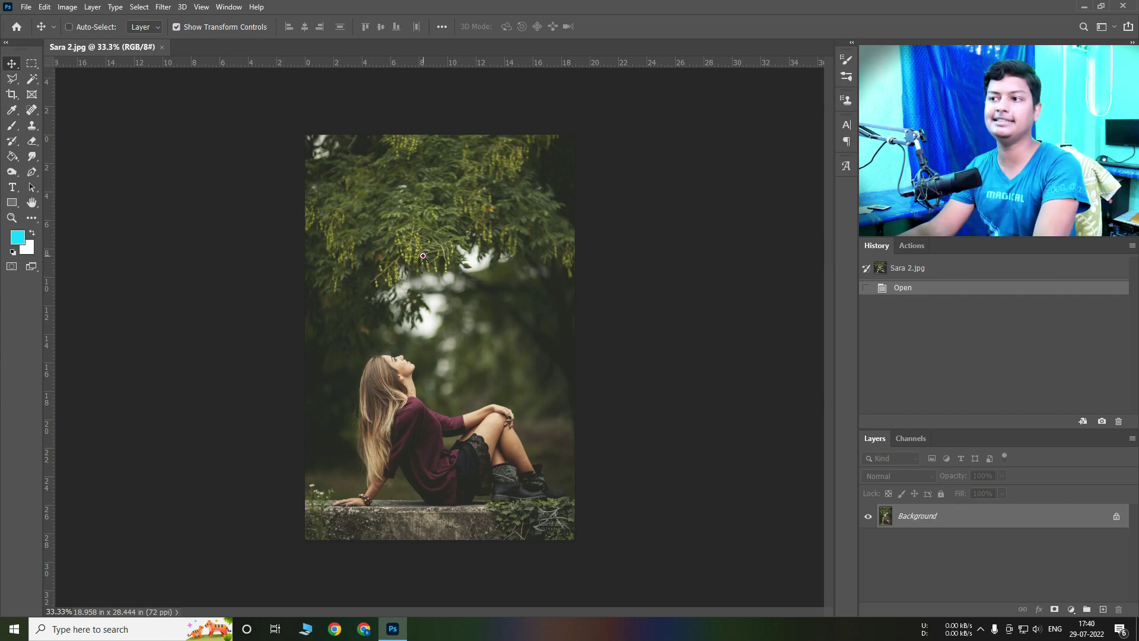
Step: Duplicate the Background layer to create a Background copy
{"action": "scroll", "coordinate": [424, 255], "scroll_direction": "up", "scroll_amount": 2}
{"action": "scroll", "coordinate": [429, 245], "scroll_direction": "down", "scroll_amount": 2}
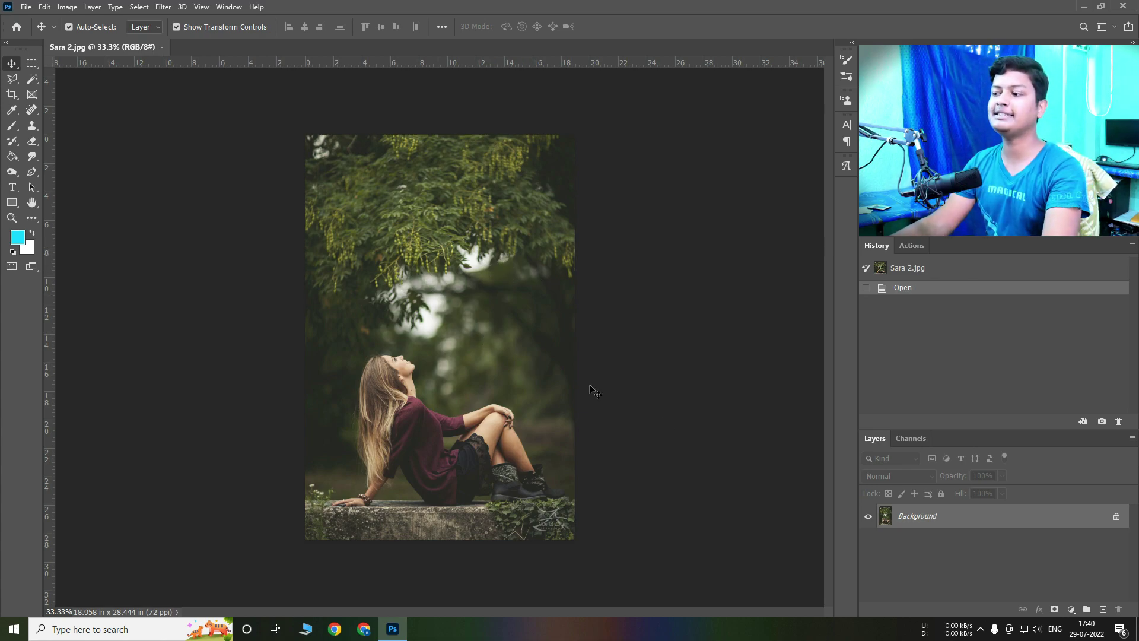
{"action": "right_click", "coordinate": [913, 514]}
{"action": "left_click", "coordinate": [959, 387]}
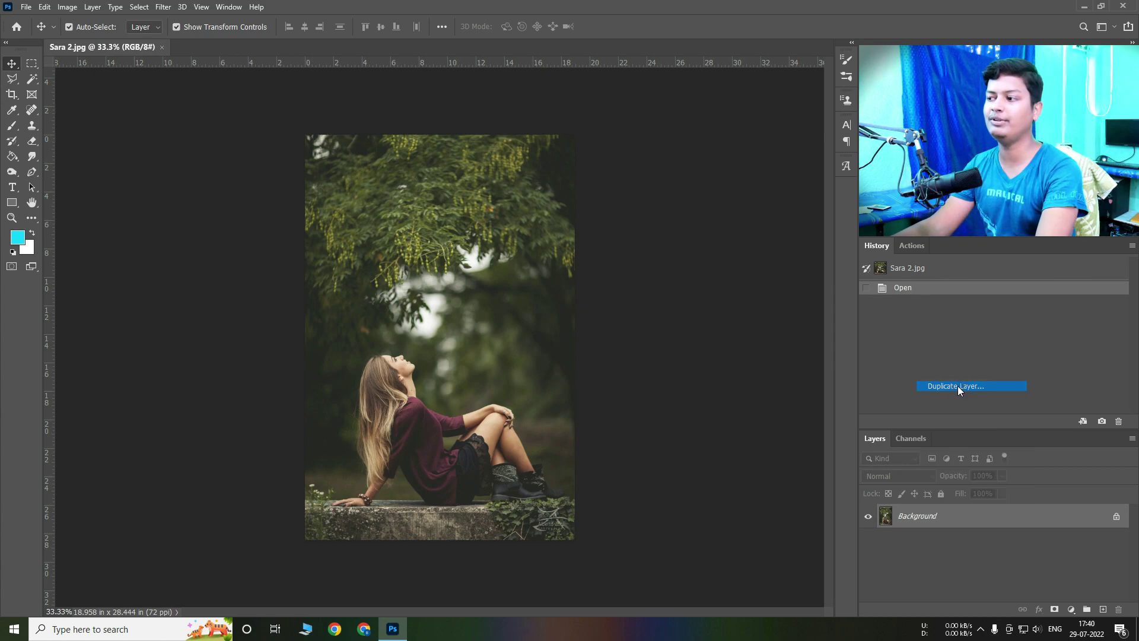
{"action": "left_click", "coordinate": [662, 178]}
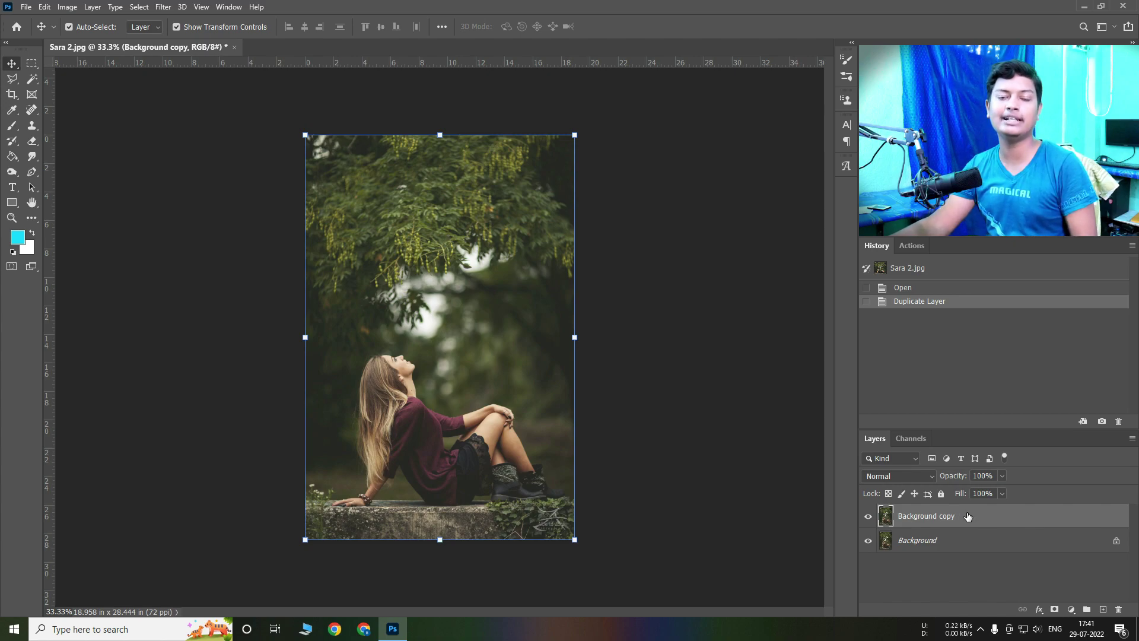
Step: Convert the Background copy layer into a smart object
{"action": "right_click", "coordinate": [943, 516]}
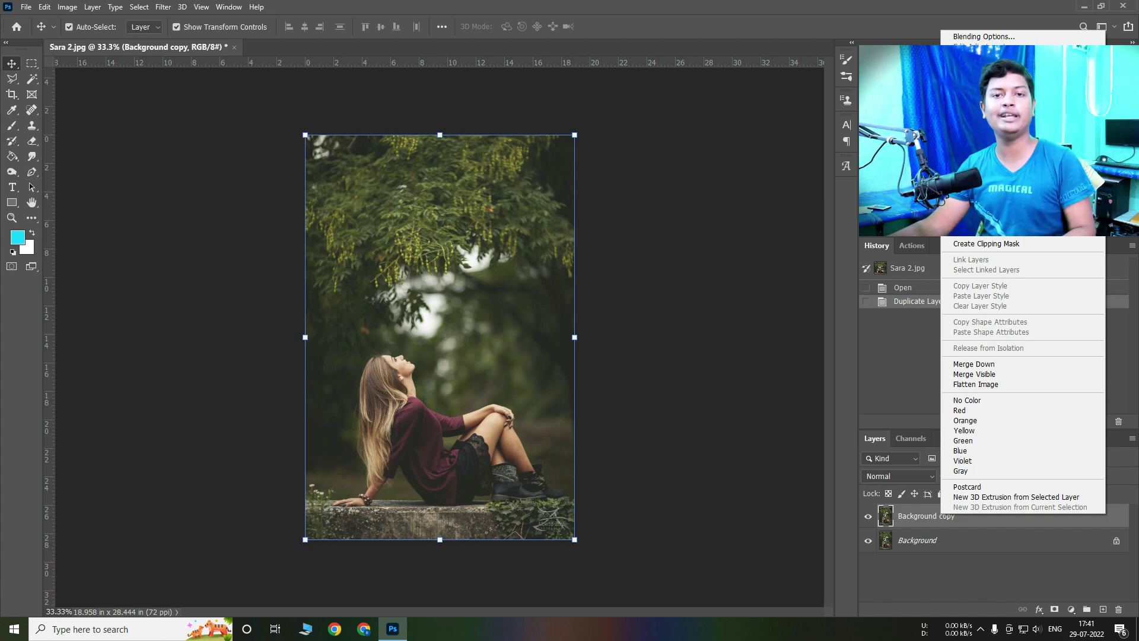
{"action": "left_click", "coordinate": [984, 173]}
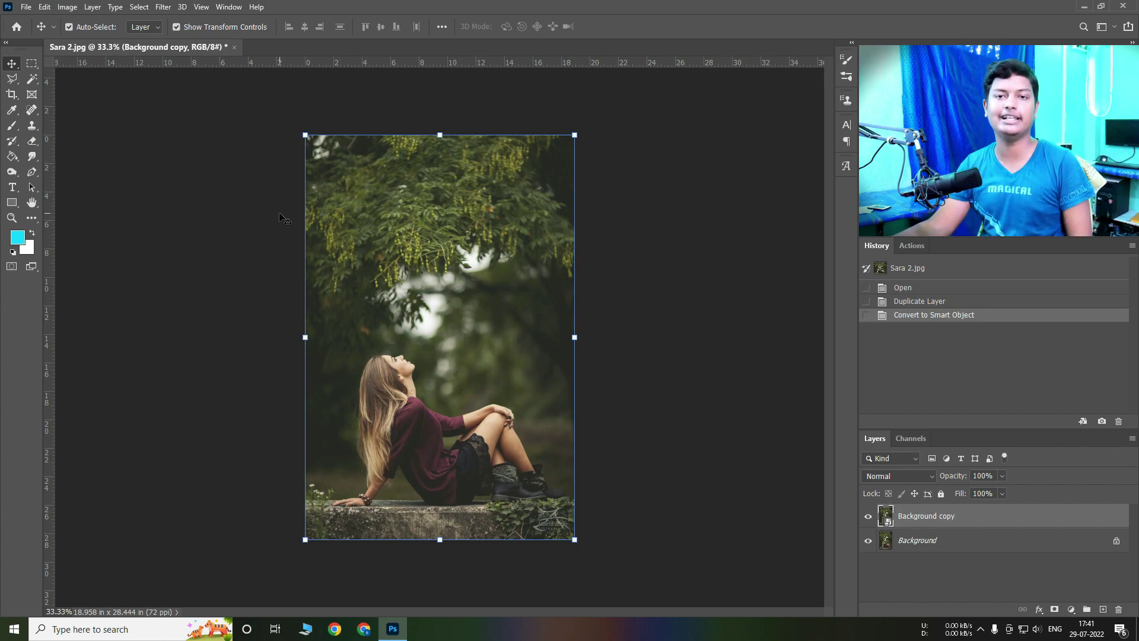
{"action": "left_click", "coordinate": [169, 8]}
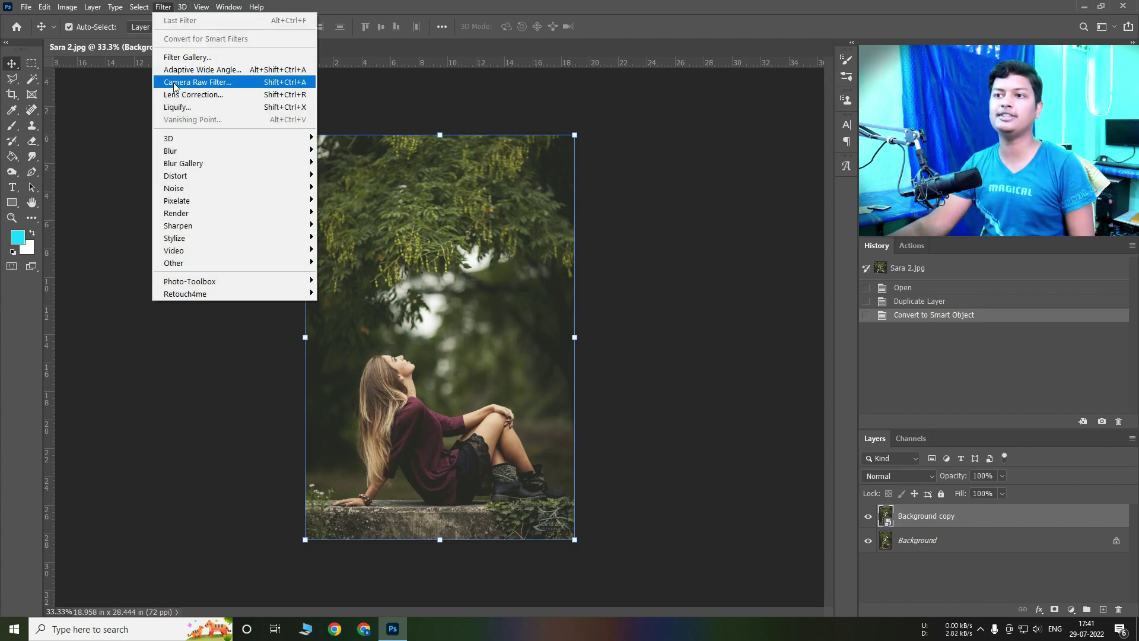
Step: Launch the Camera Raw Filter on the smart-object copy and expand its Basic panel
{"action": "left_click", "coordinate": [178, 79]}
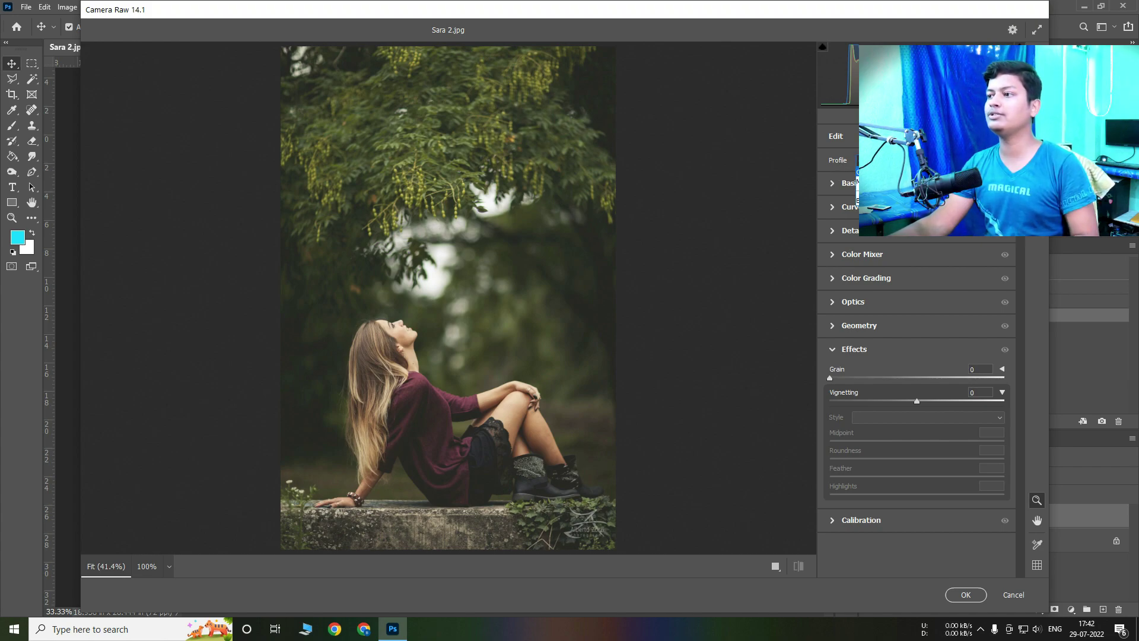
{"action": "left_click", "coordinate": [850, 185]}
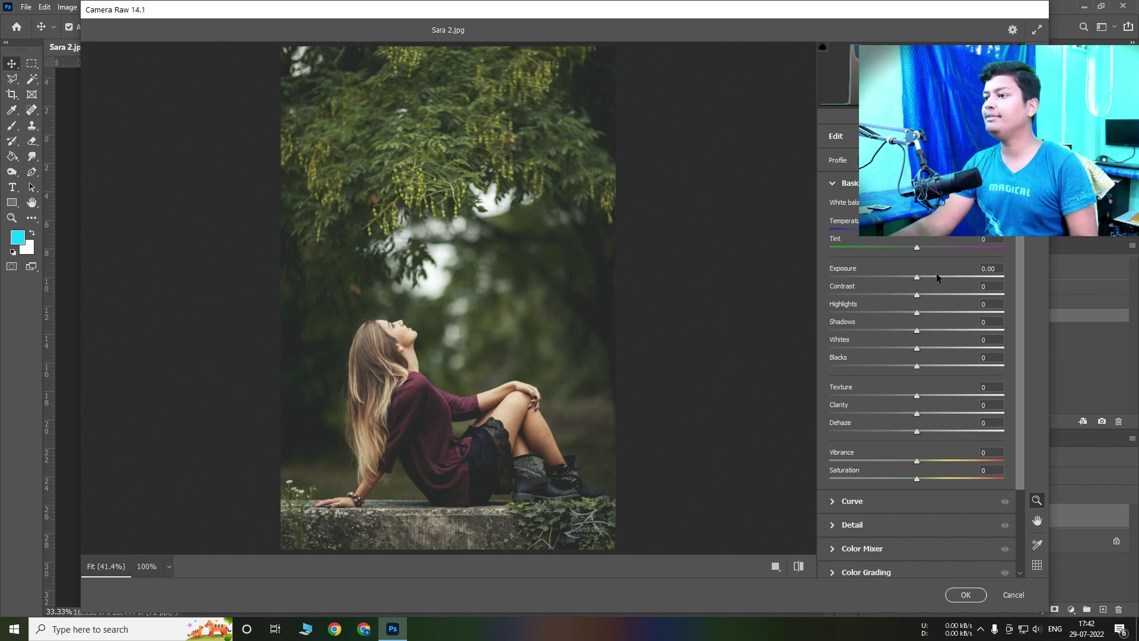
Step: Set exposure +0.20, contrast +20, highlights and shadows +10, whites +14, and darken blacks
{"action": "left_click_drag", "start_coordinate": [916, 277], "coordinate": [921, 277]}
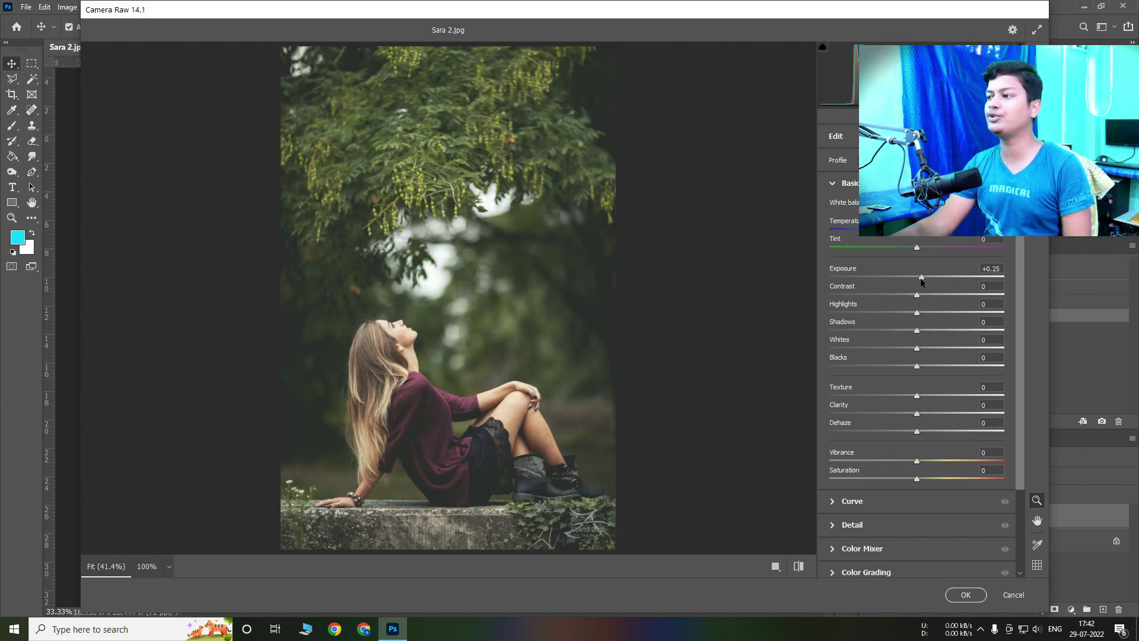
{"action": "left_click_drag", "start_coordinate": [920, 278], "coordinate": [918, 278]}
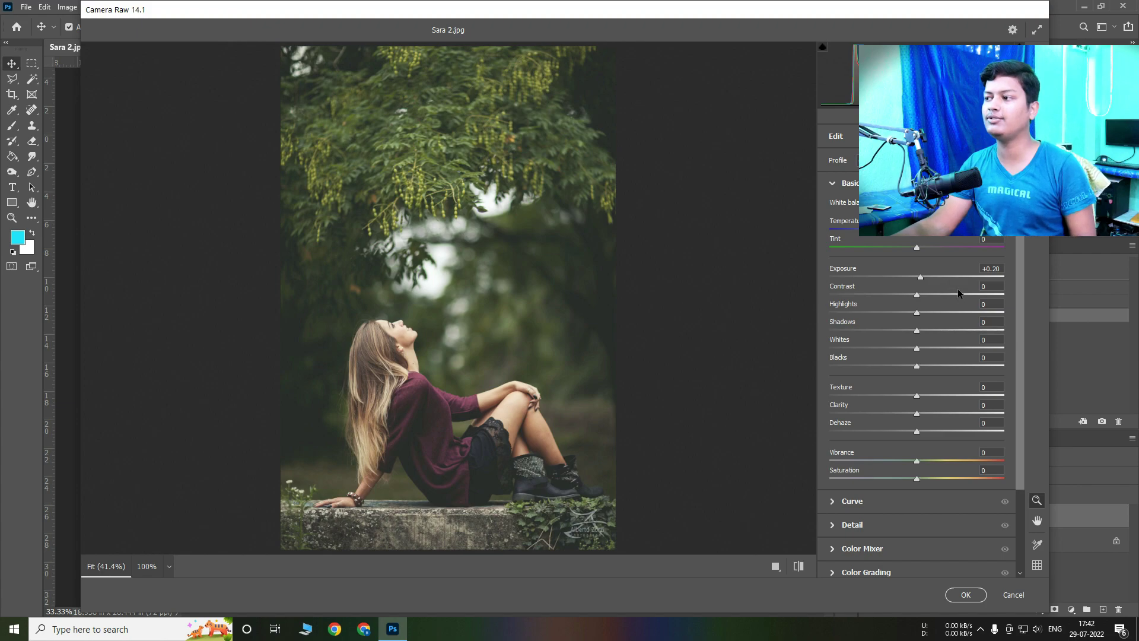
{"action": "left_click_drag", "start_coordinate": [913, 294], "coordinate": [931, 291]}
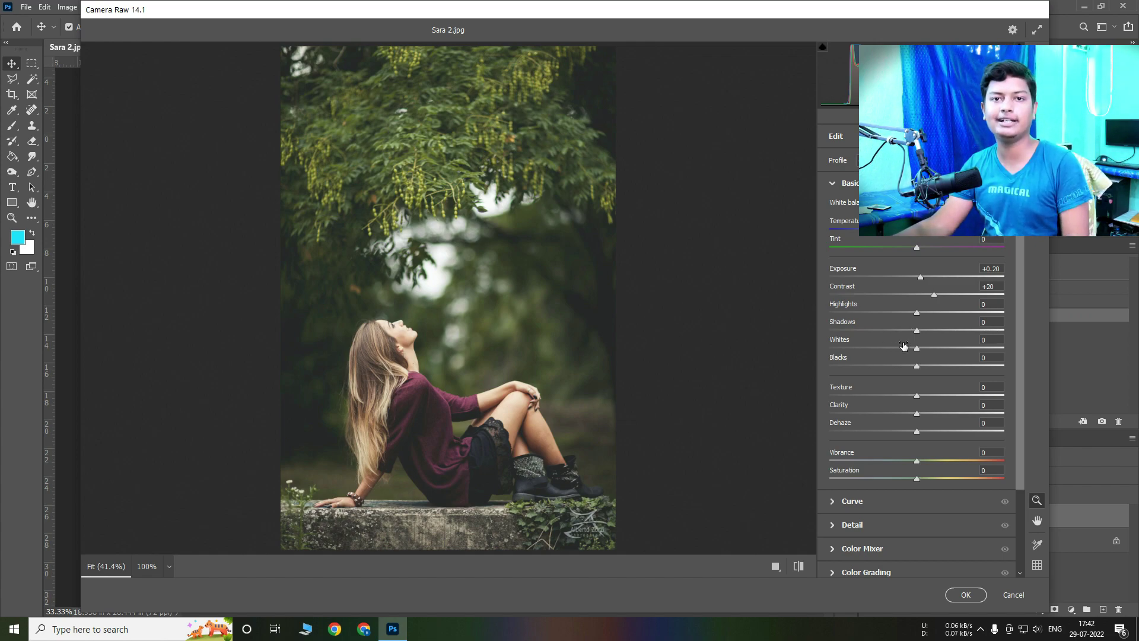
{"action": "left_click", "coordinate": [924, 311]}
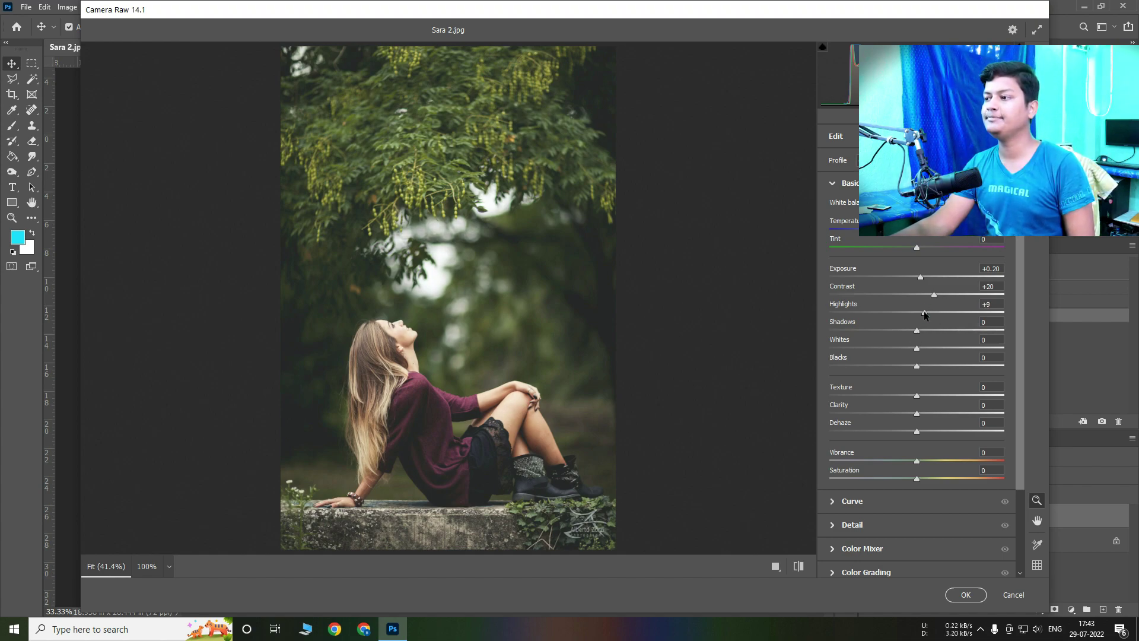
{"action": "left_click", "coordinate": [925, 312]}
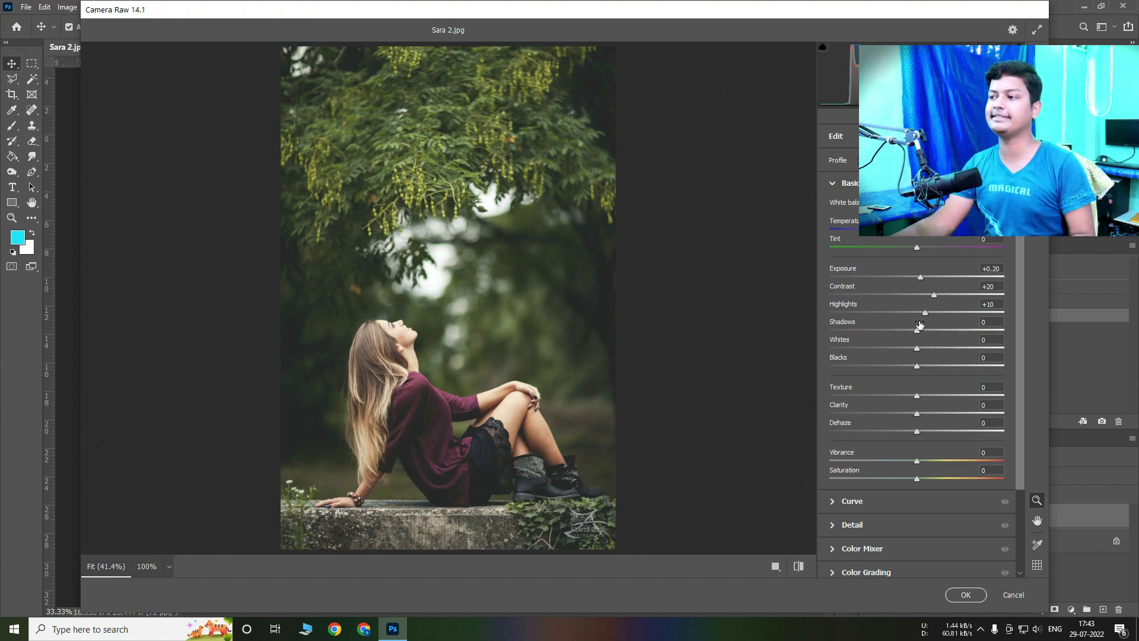
{"action": "left_click_drag", "start_coordinate": [922, 332], "coordinate": [929, 334]}
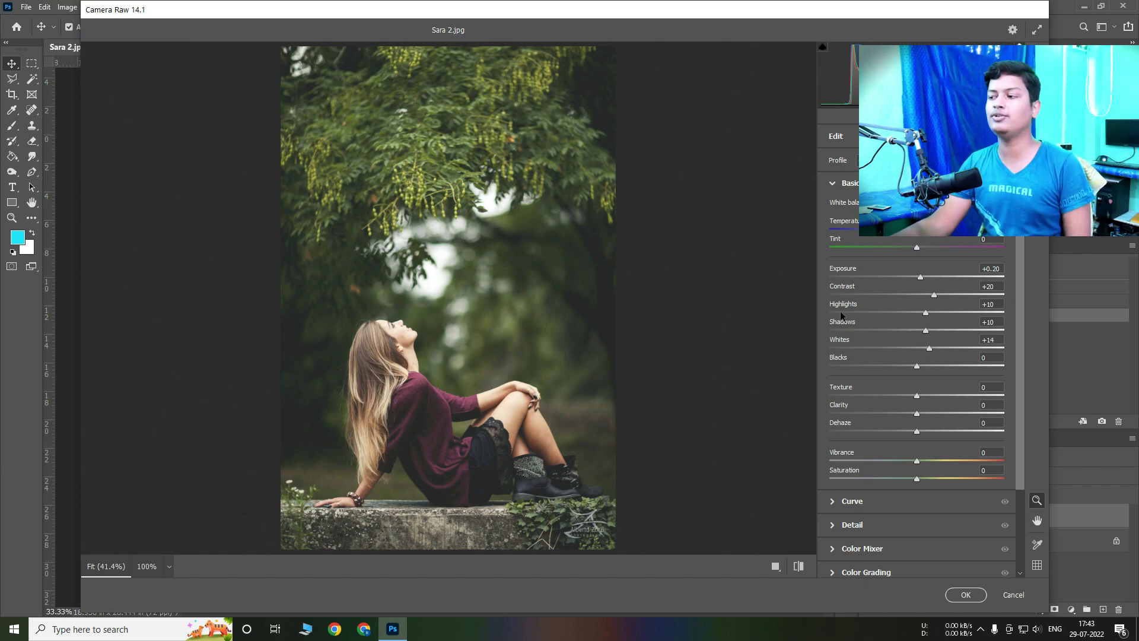
{"action": "left_click_drag", "start_coordinate": [916, 366], "coordinate": [861, 366]}
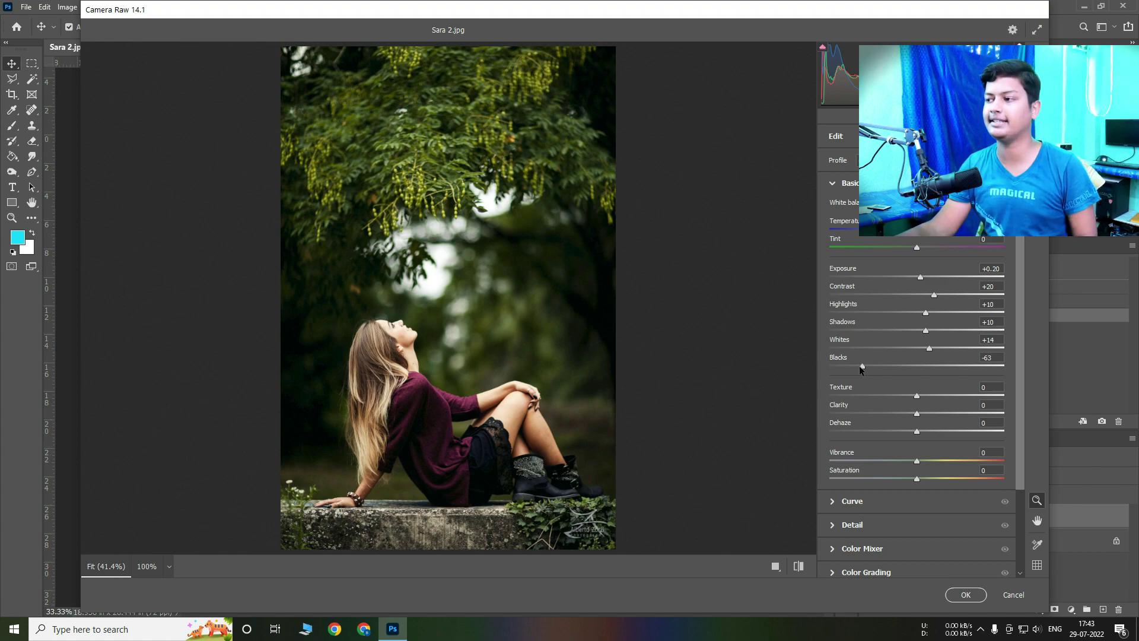
Step: Set blacks -65, clarity +5, dehaze +5 and vibrance +20, comparing against the original
{"action": "left_click_drag", "start_coordinate": [861, 367], "coordinate": [858, 368]}
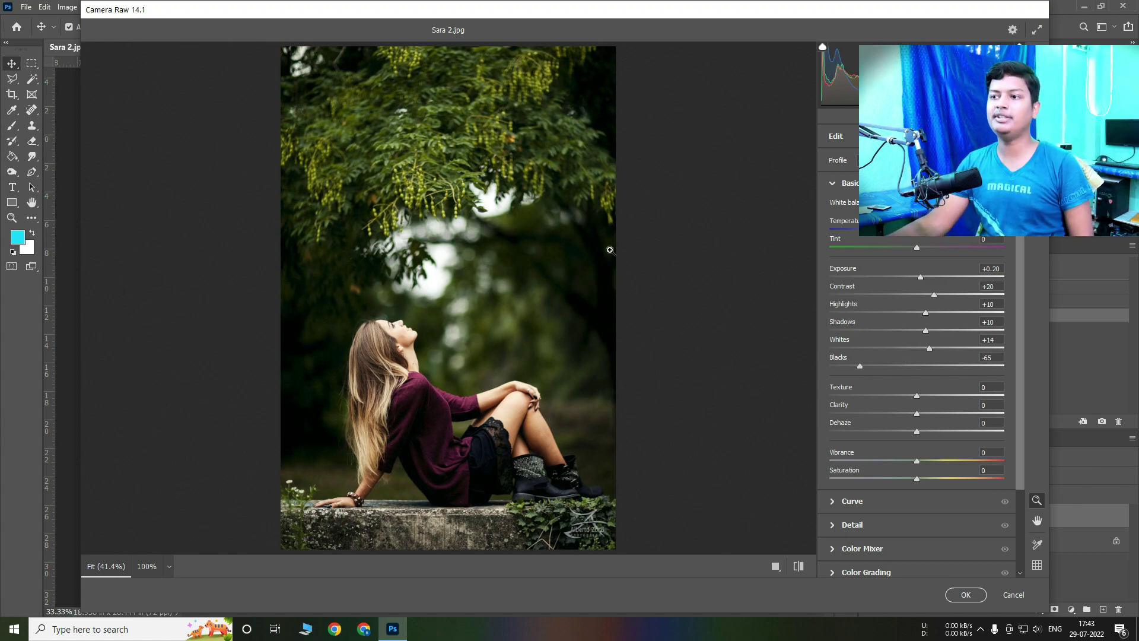
{"action": "key", "text": "backslash"}
{"action": "key", "text": "backslash"}
{"action": "key", "text": "backslash"}
{"action": "key", "text": "backslash"}
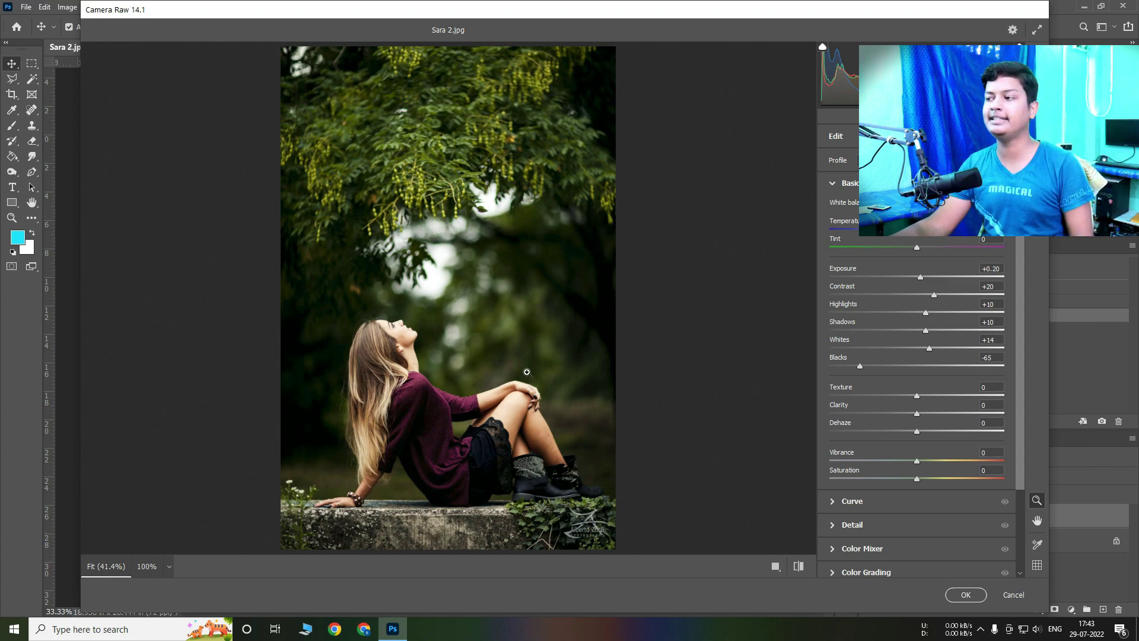
{"action": "left_click_drag", "start_coordinate": [916, 413], "coordinate": [920, 413]}
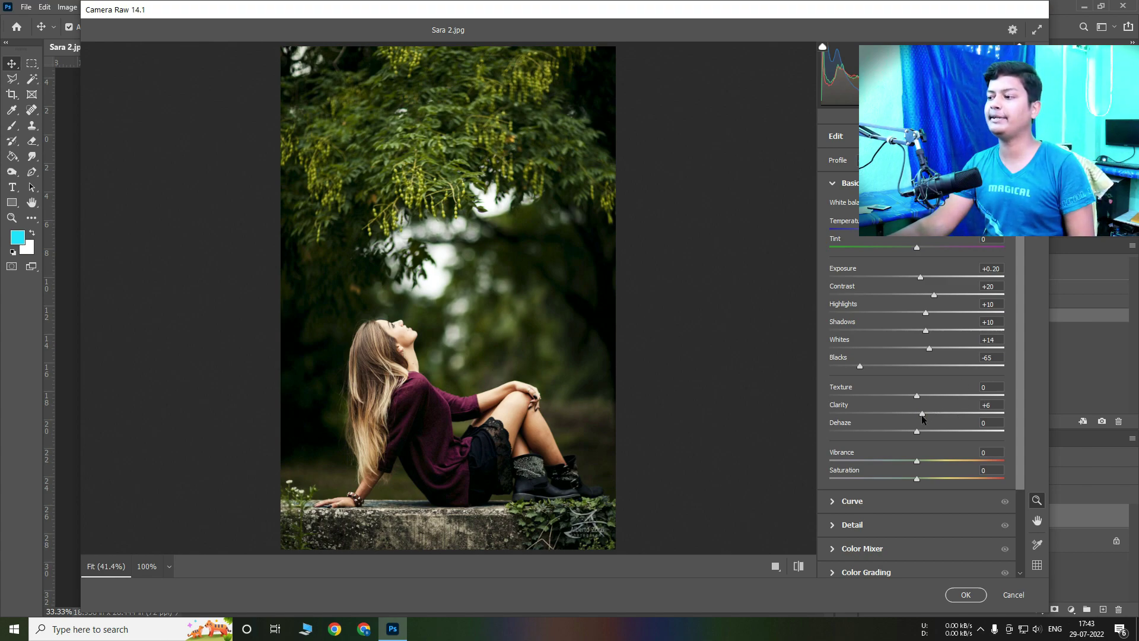
{"action": "left_click_drag", "start_coordinate": [928, 431], "coordinate": [922, 432]}
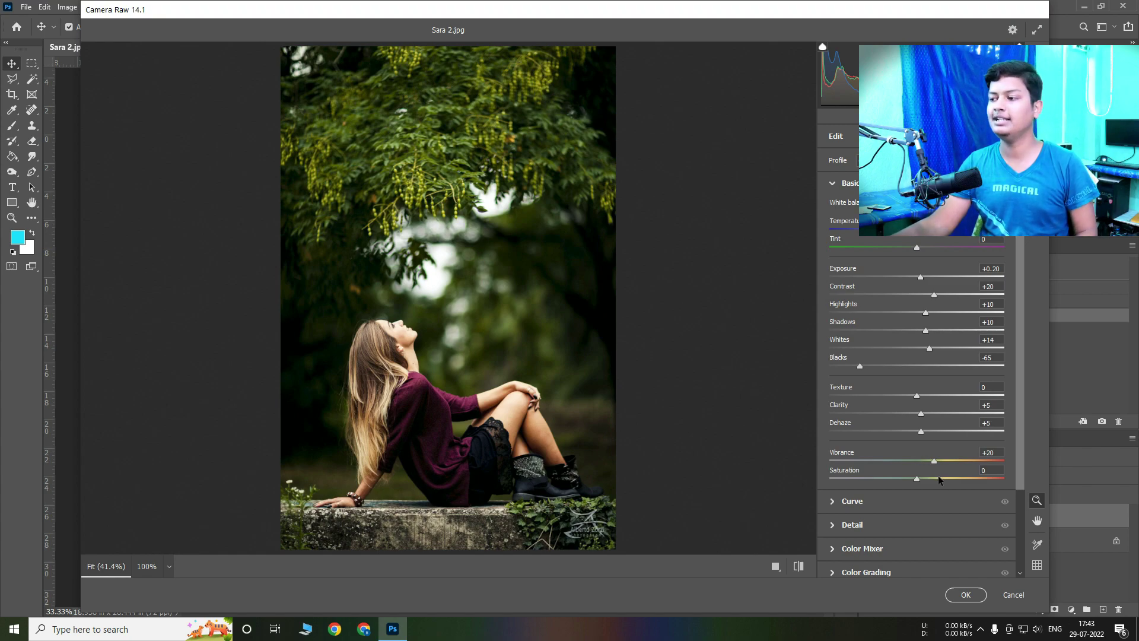
{"action": "left_click", "coordinate": [860, 505]}
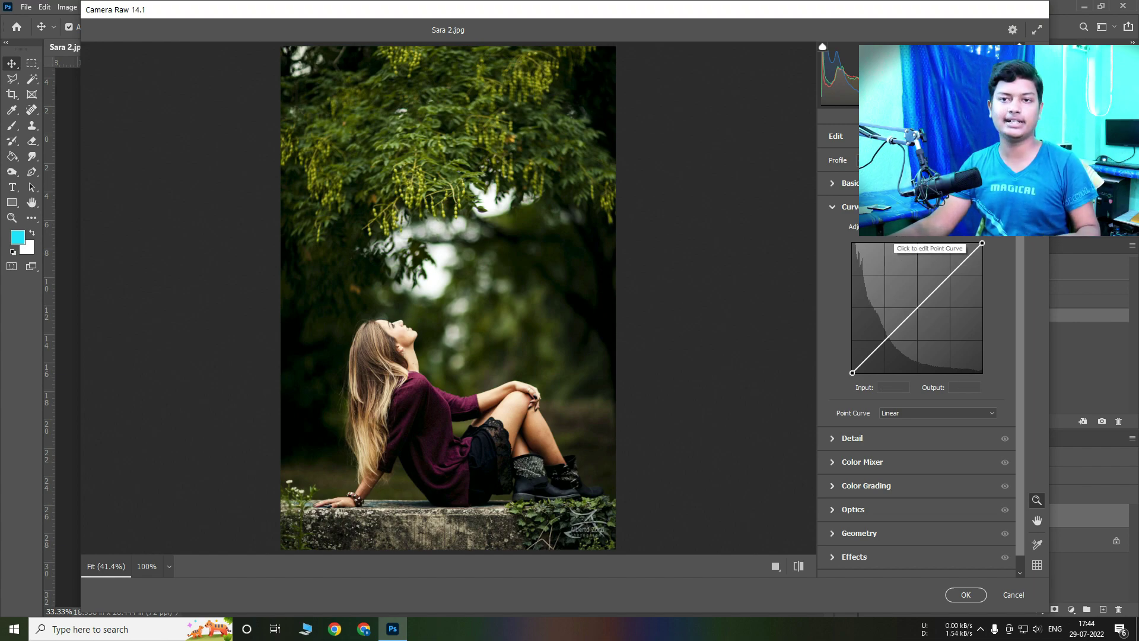
Step: Lift the darker tones with a tone-curve point and toggle the curve to compare
{"action": "left_click_drag", "start_coordinate": [881, 340], "coordinate": [874, 347]}
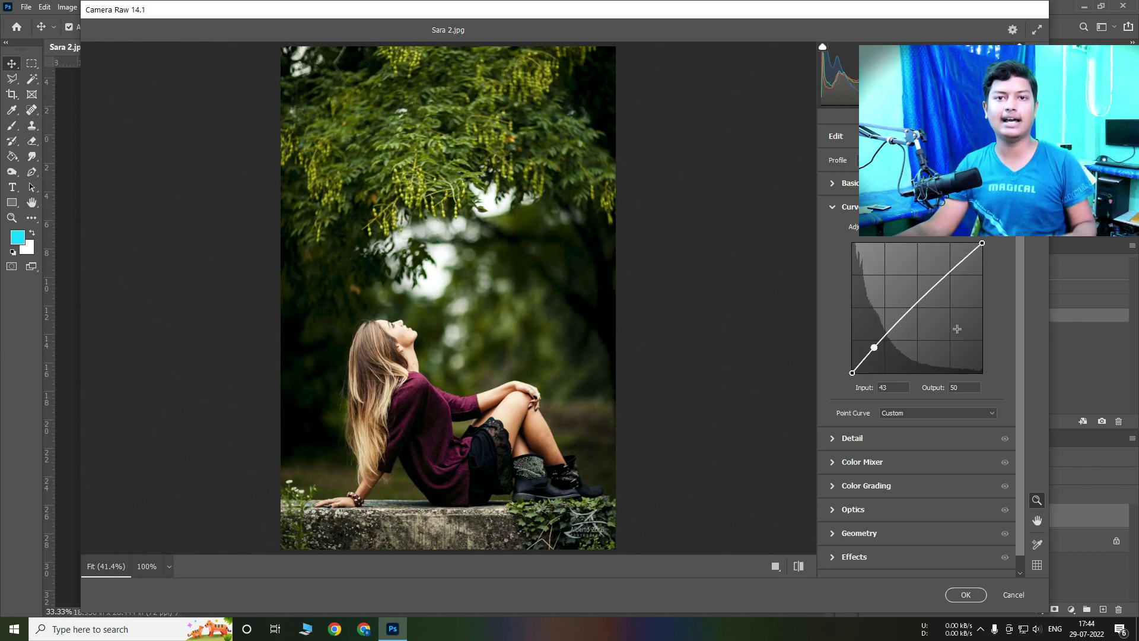
{"action": "left_click", "coordinate": [1005, 207]}
{"action": "left_click", "coordinate": [1005, 207]}
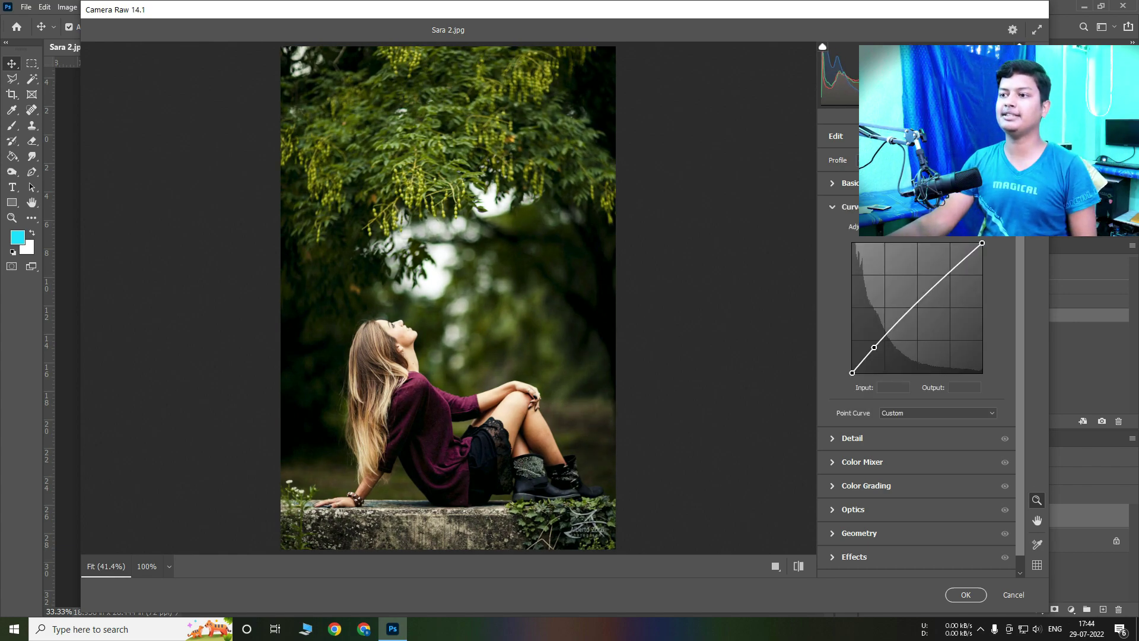
{"action": "left_click", "coordinate": [1005, 206]}
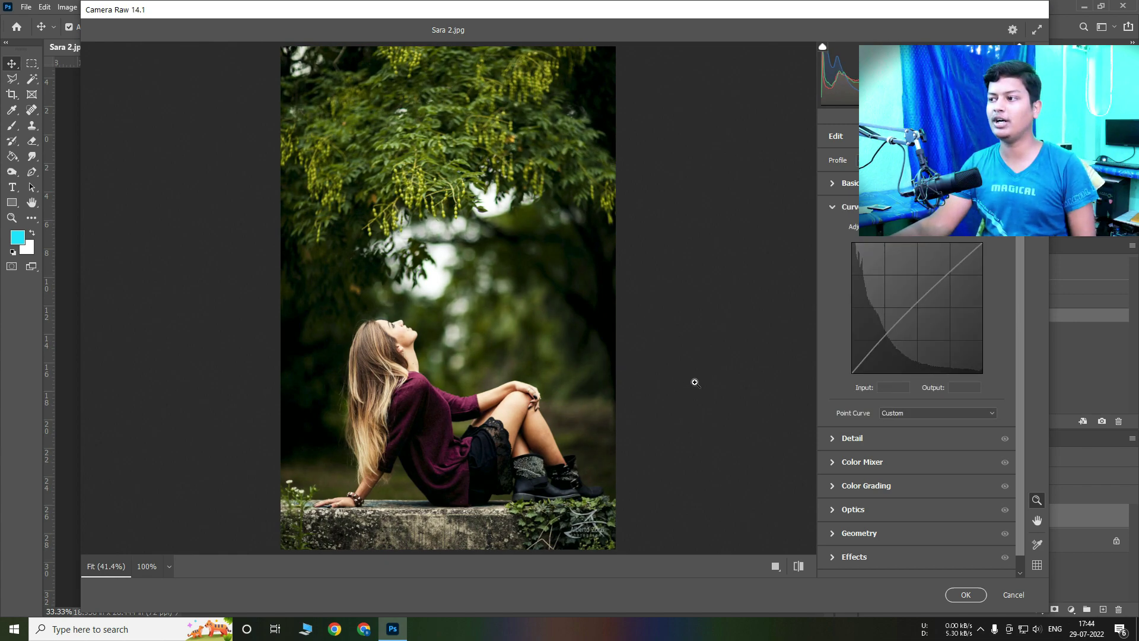
{"action": "left_click", "coordinate": [843, 438]}
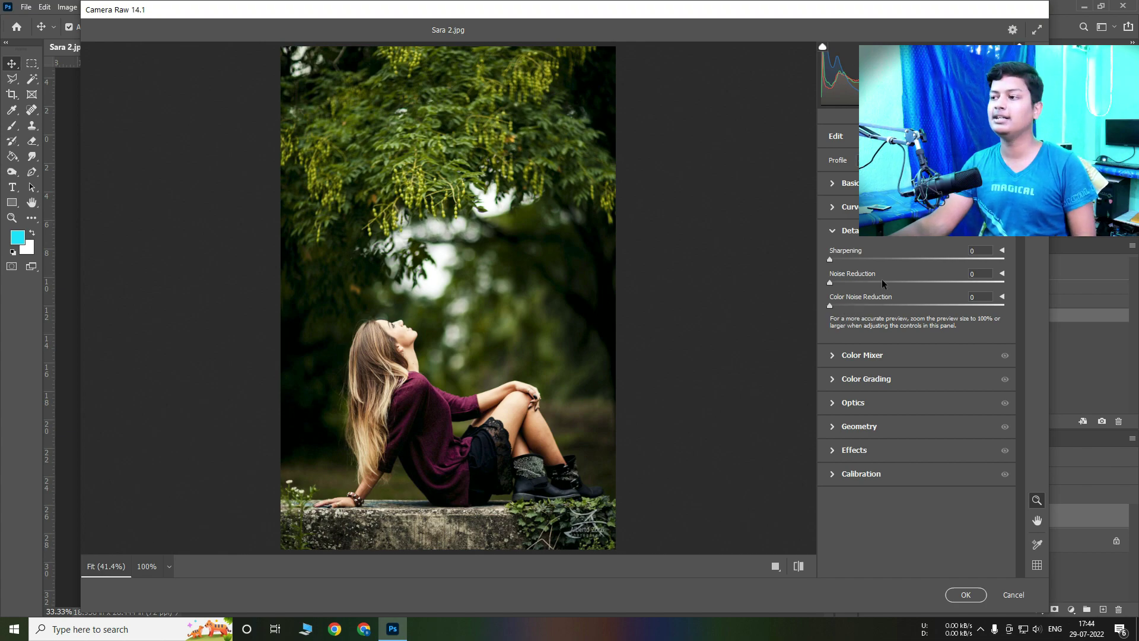
Step: Set sharpening 25, noise reduction 25 and colour noise reduction around 30
{"action": "left_click_drag", "start_coordinate": [854, 259], "coordinate": [872, 283]}
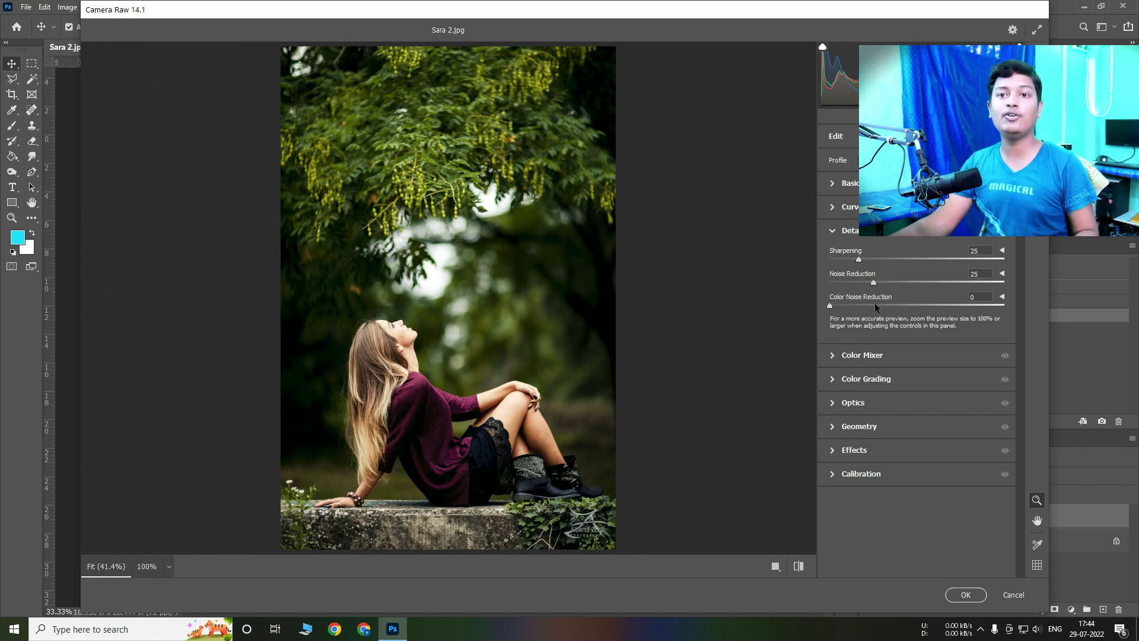
{"action": "left_click_drag", "start_coordinate": [874, 305], "coordinate": [886, 306]}
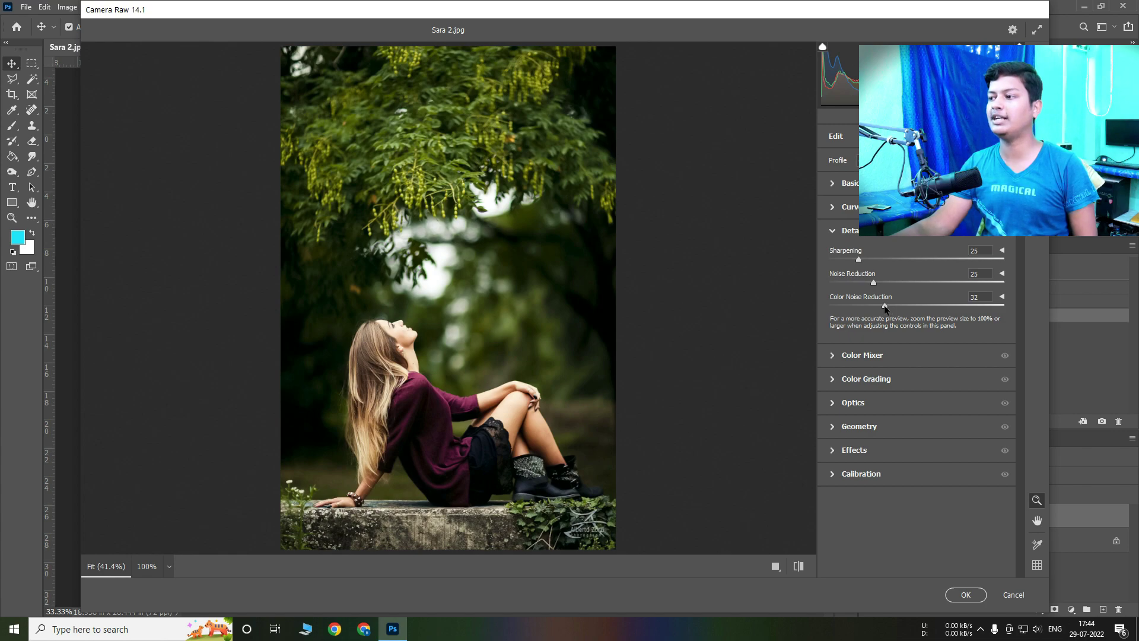
{"action": "left_click", "coordinate": [867, 356]}
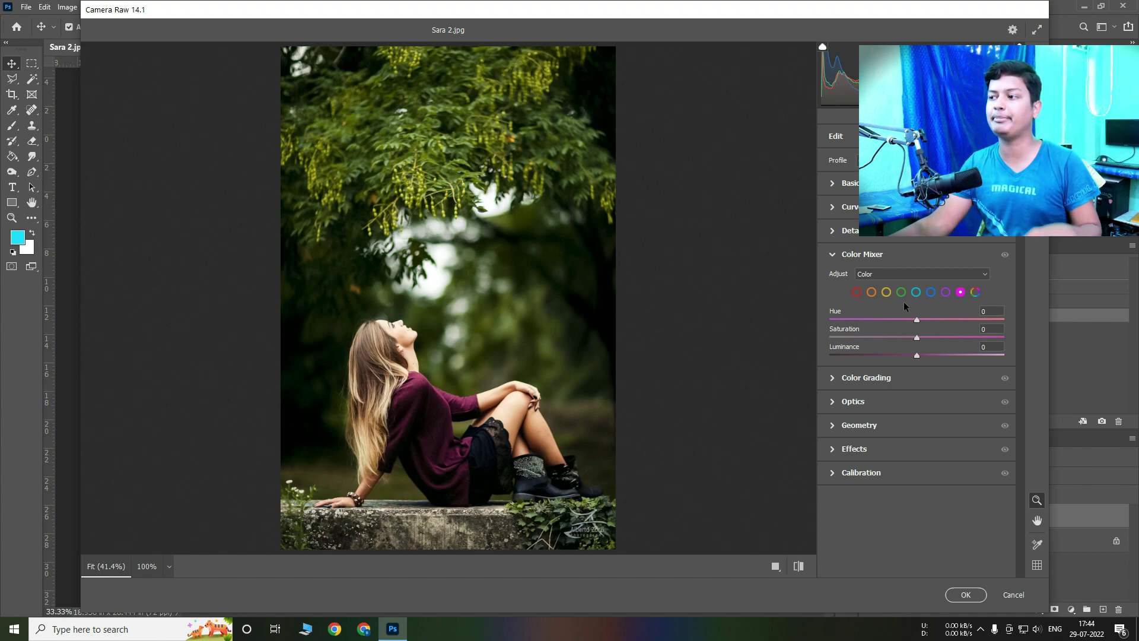
Step: Brighten the oranges, shift the yellow hue fully toward orange and max yellow saturation
{"action": "left_click", "coordinate": [871, 292]}
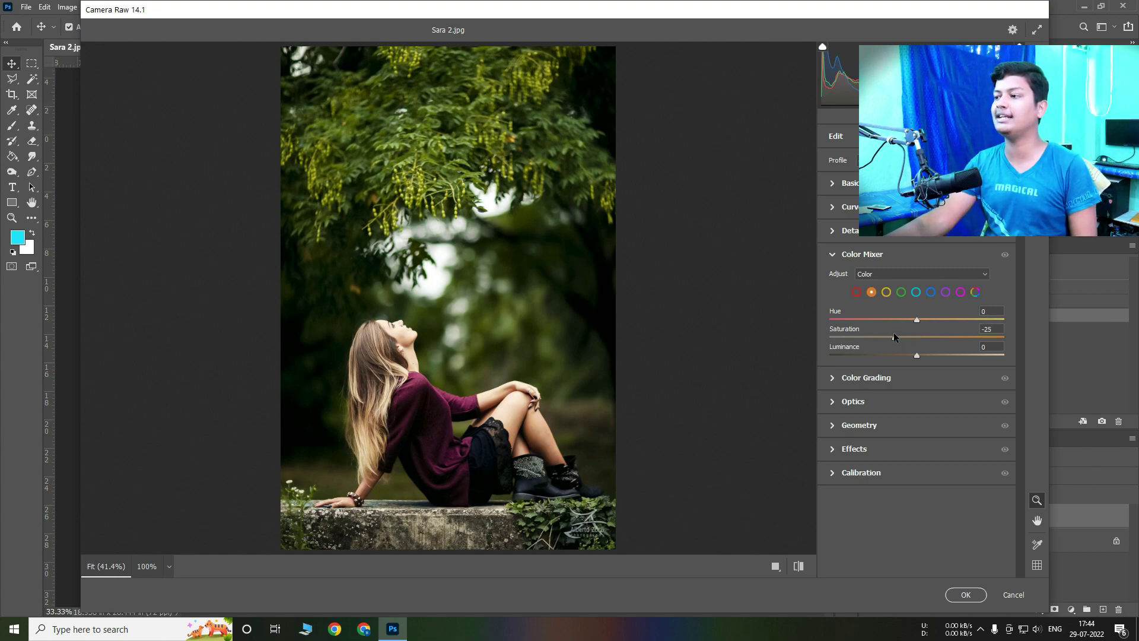
{"action": "left_click", "coordinate": [927, 354]}
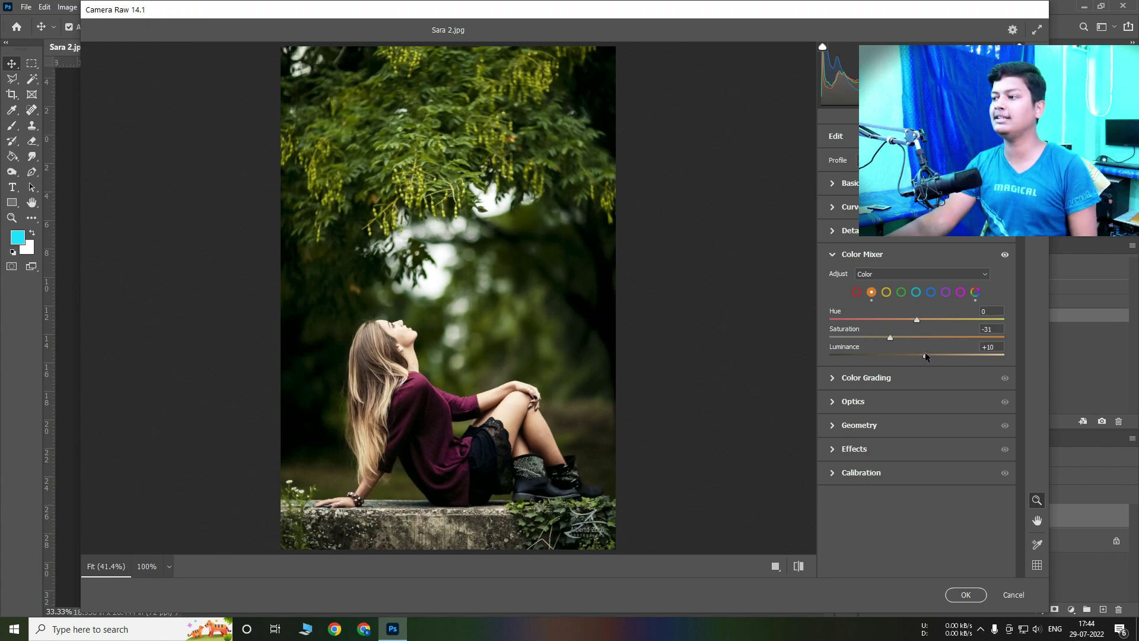
{"action": "left_click_drag", "start_coordinate": [926, 355], "coordinate": [929, 356]}
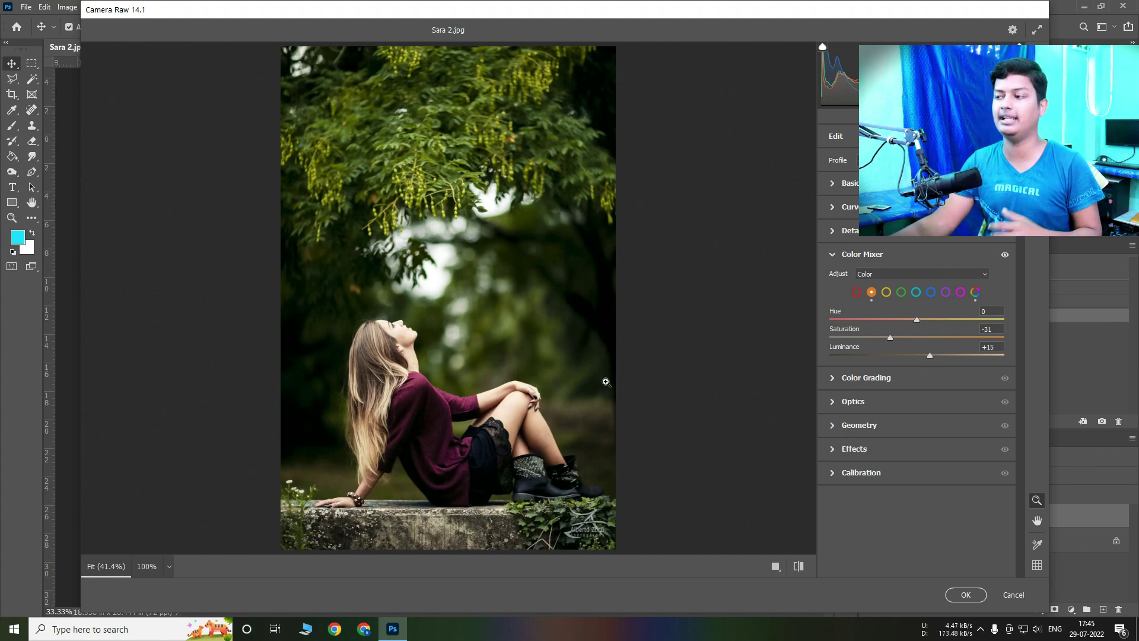
{"action": "left_click", "coordinate": [886, 292]}
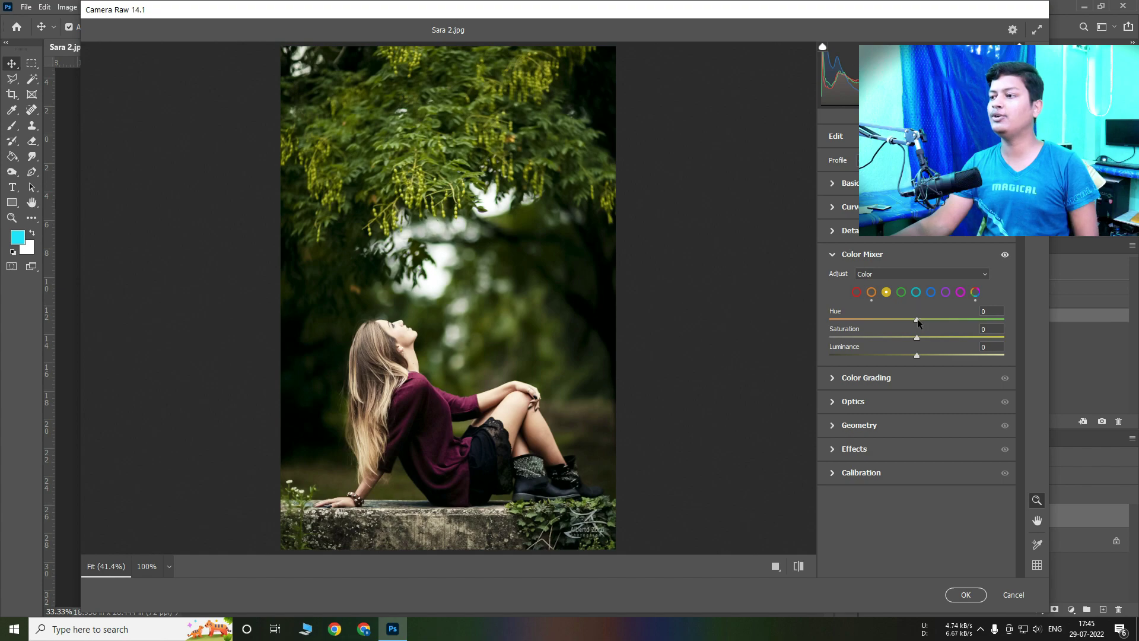
{"action": "left_click_drag", "start_coordinate": [917, 321], "coordinate": [830, 320]}
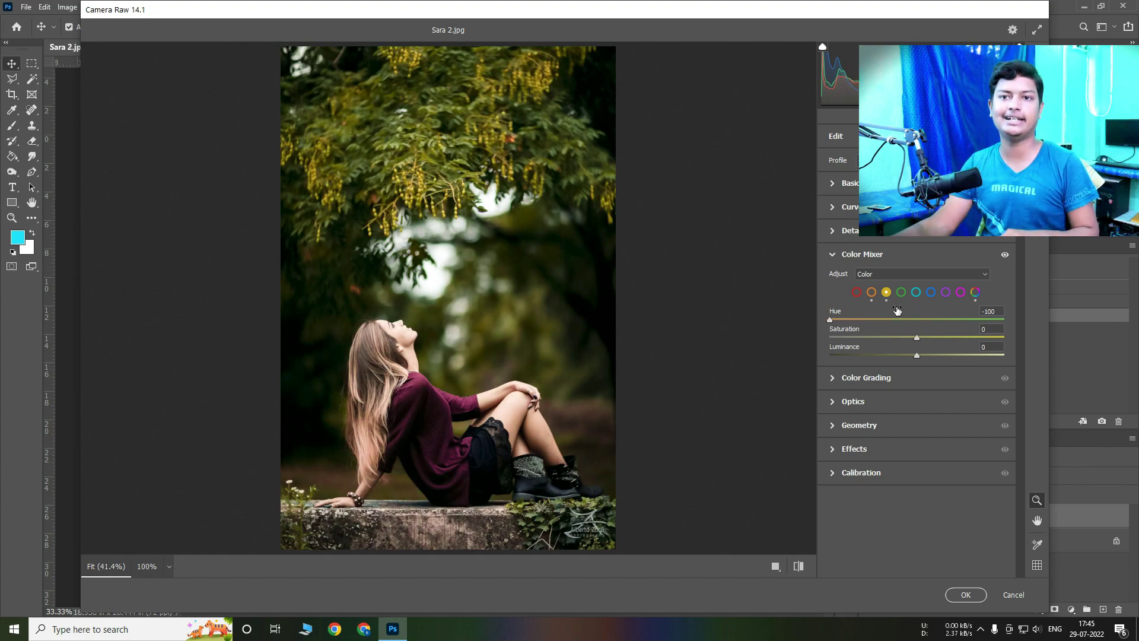
{"action": "left_click_drag", "start_coordinate": [917, 337], "coordinate": [1020, 338]}
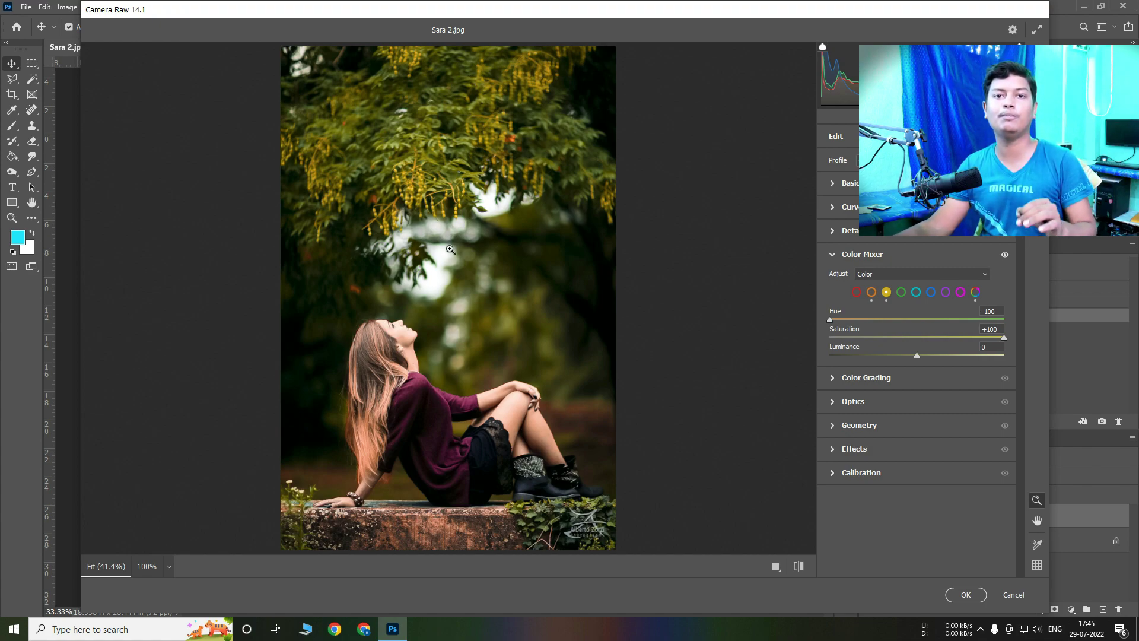
Step: Deepen the greens: shift hue, max saturation and raise luminance slightly
{"action": "left_click", "coordinate": [903, 293]}
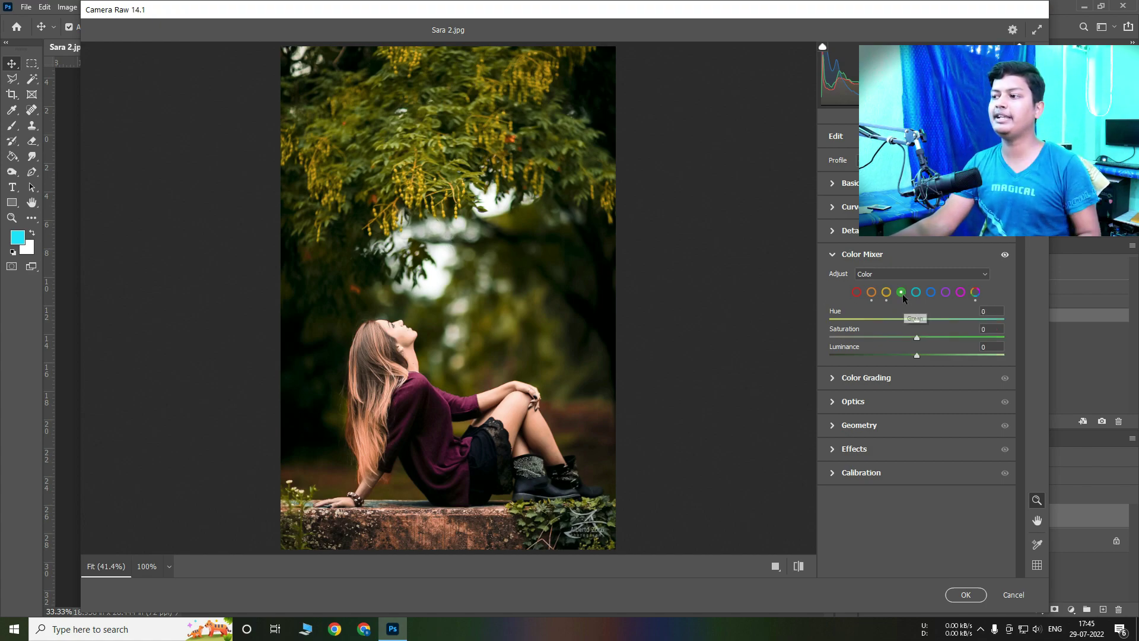
{"action": "left_click_drag", "start_coordinate": [918, 320], "coordinate": [1005, 320]}
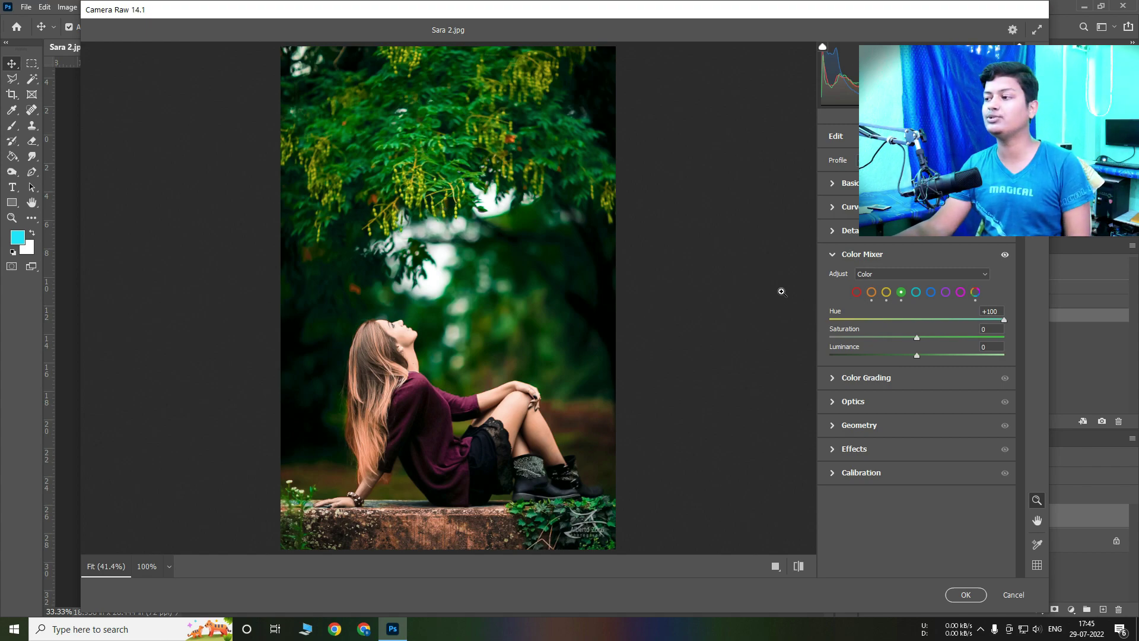
{"action": "left_click_drag", "start_coordinate": [917, 337], "coordinate": [1097, 348]}
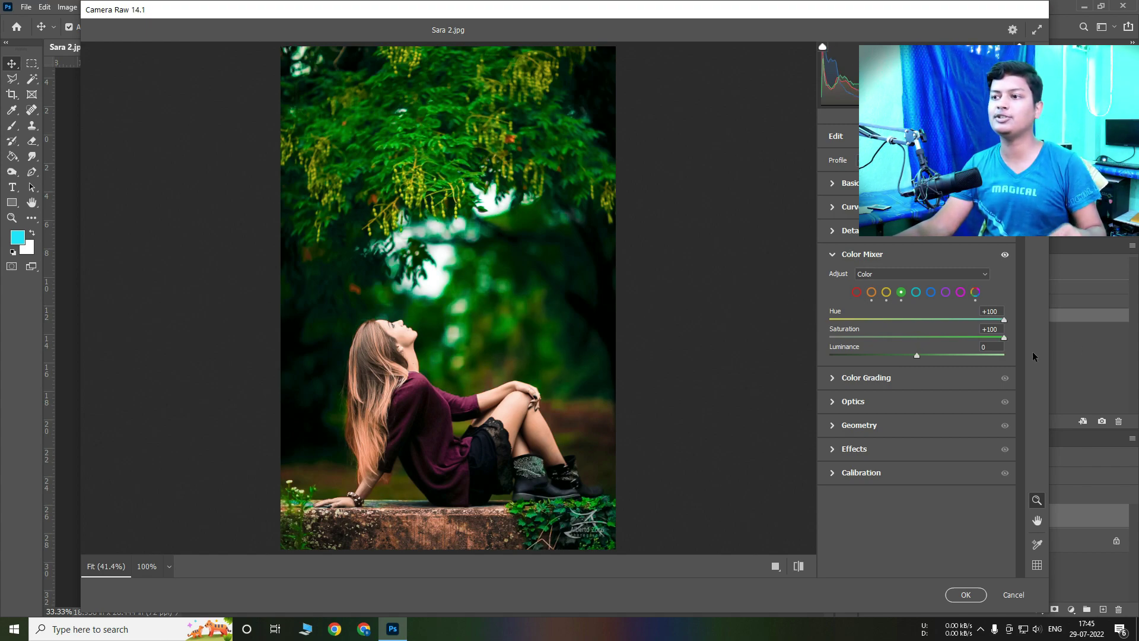
{"action": "left_click_drag", "start_coordinate": [917, 356], "coordinate": [926, 356]}
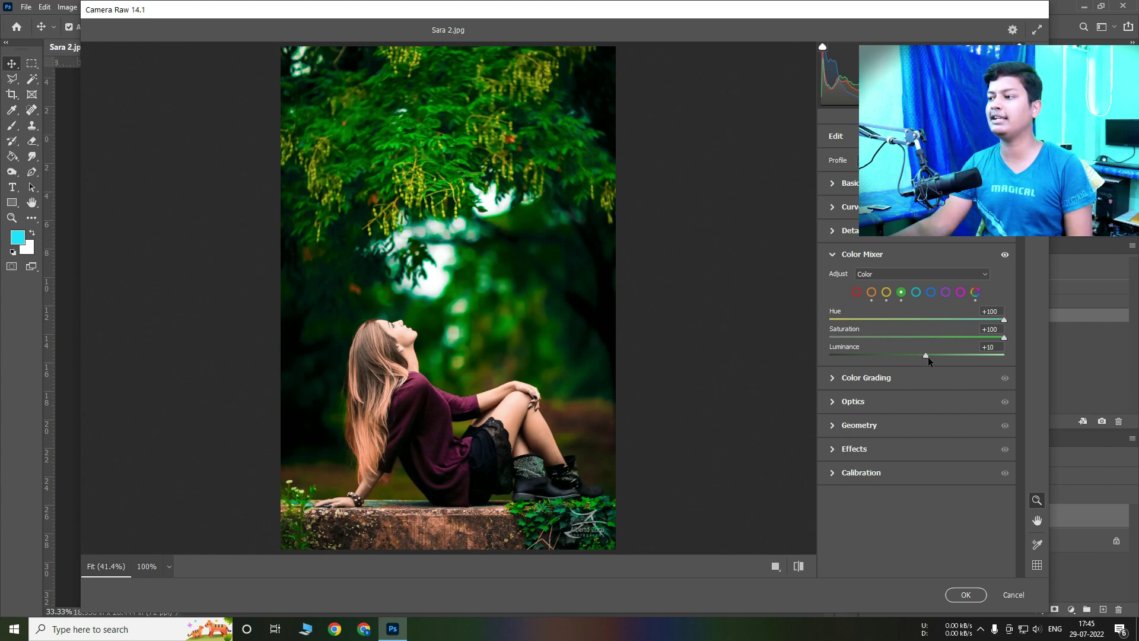
Step: Set yellow luminance to +10 and shift the aqua hue to +100
{"action": "left_click", "coordinate": [887, 292]}
{"action": "mouse_move", "coordinate": [916, 355]}
{"action": "left_mouse_down"}
{"action": "mouse_move", "coordinate": [928, 354]}
{"action": "mouse_move", "coordinate": [907, 354]}
{"action": "mouse_move", "coordinate": [930, 353]}
{"action": "left_mouse_up"}
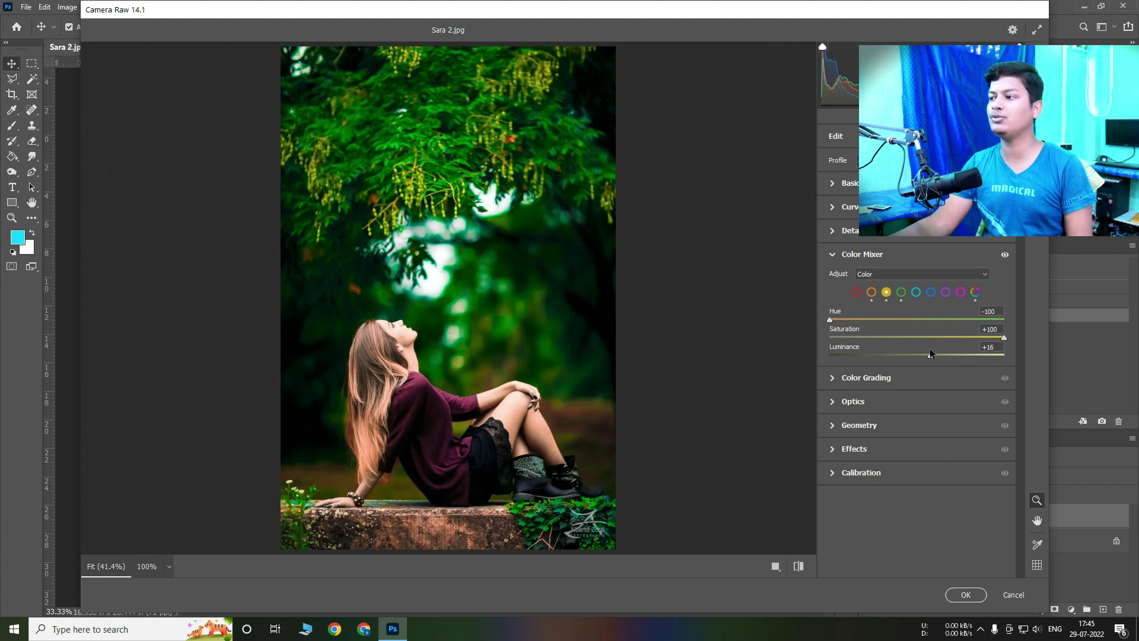
{"action": "left_click_drag", "start_coordinate": [927, 354], "coordinate": [924, 354]}
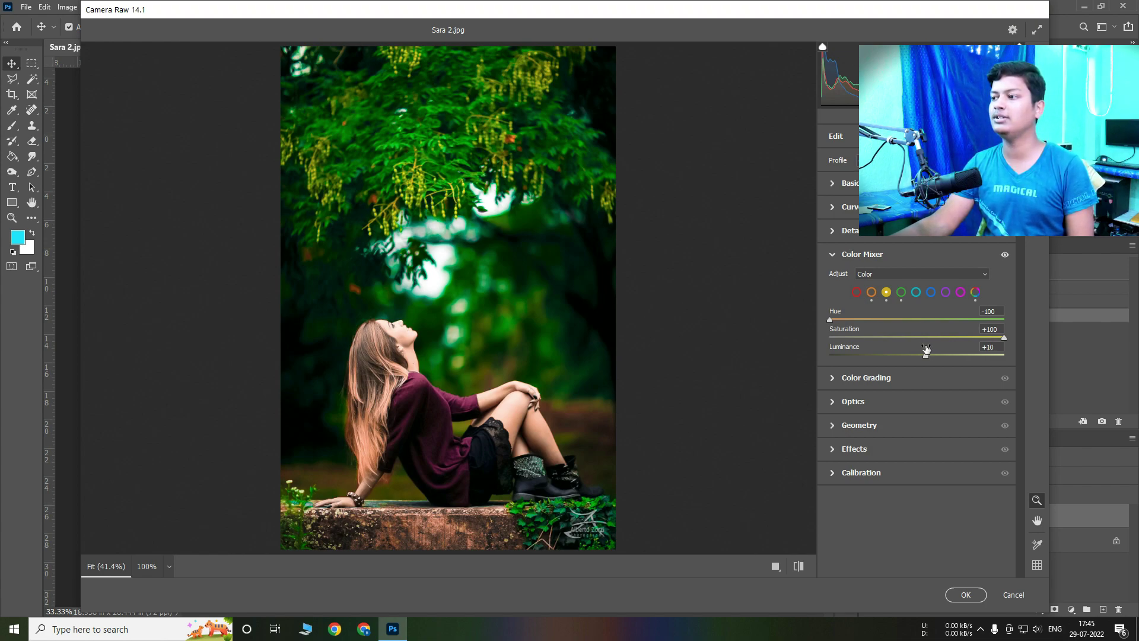
{"action": "left_click", "coordinate": [915, 292]}
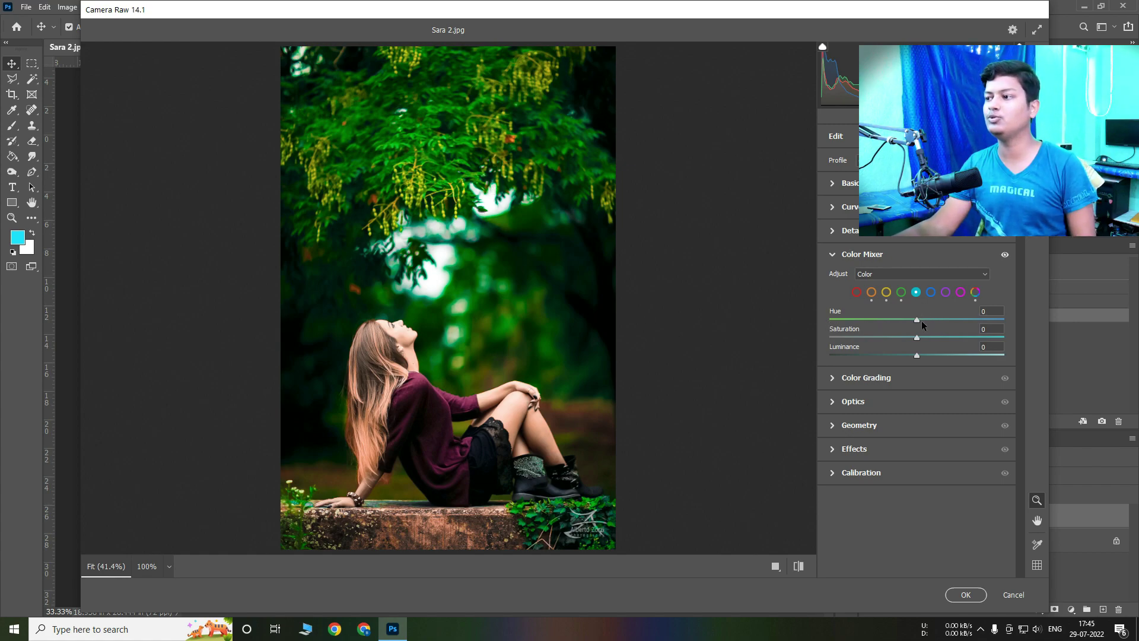
{"action": "left_click_drag", "start_coordinate": [917, 320], "coordinate": [1002, 323]}
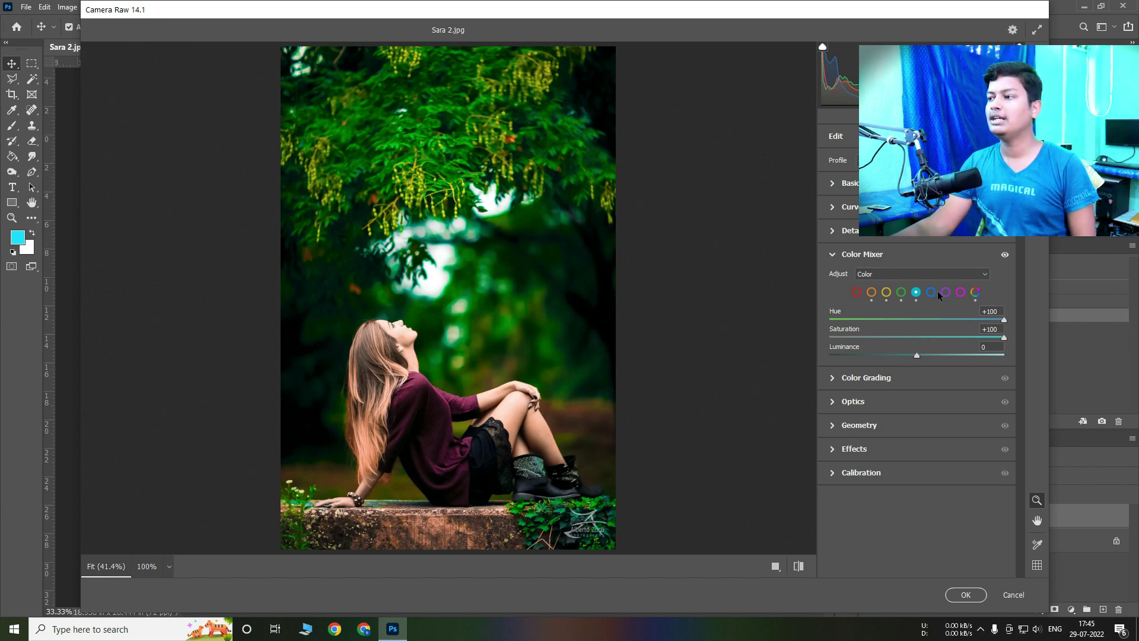
Step: Max magenta saturation with luminance +10, and raise red saturation to +13
{"action": "left_click", "coordinate": [959, 292]}
{"action": "left_click_drag", "start_coordinate": [916, 338], "coordinate": [1004, 337]}
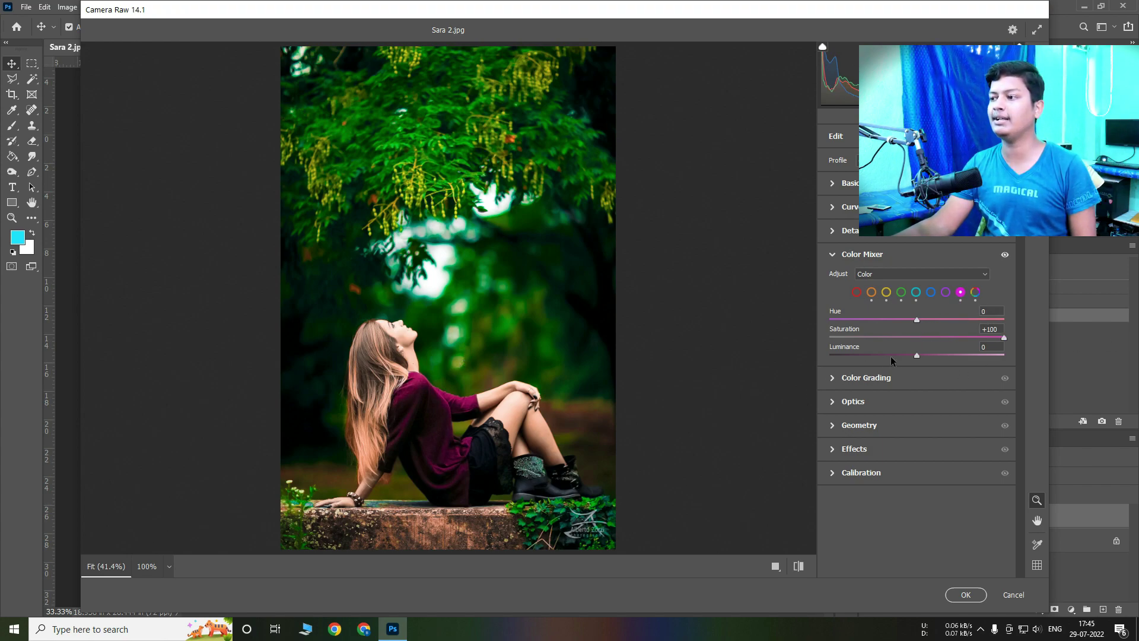
{"action": "left_click_drag", "start_coordinate": [923, 357], "coordinate": [924, 357]}
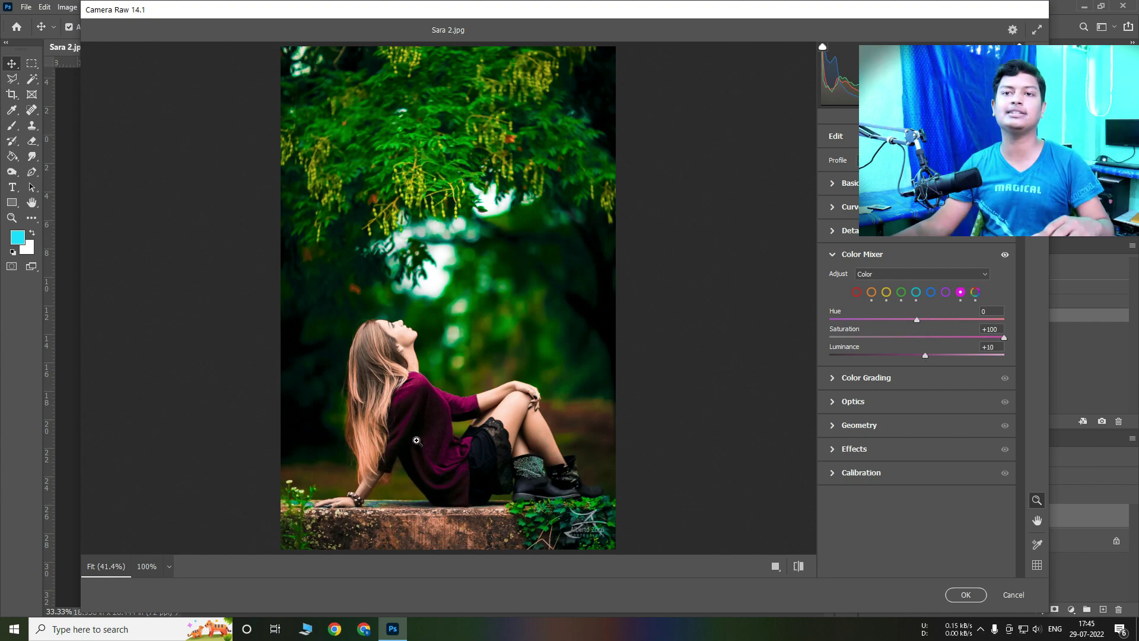
{"action": "left_click", "coordinate": [856, 292]}
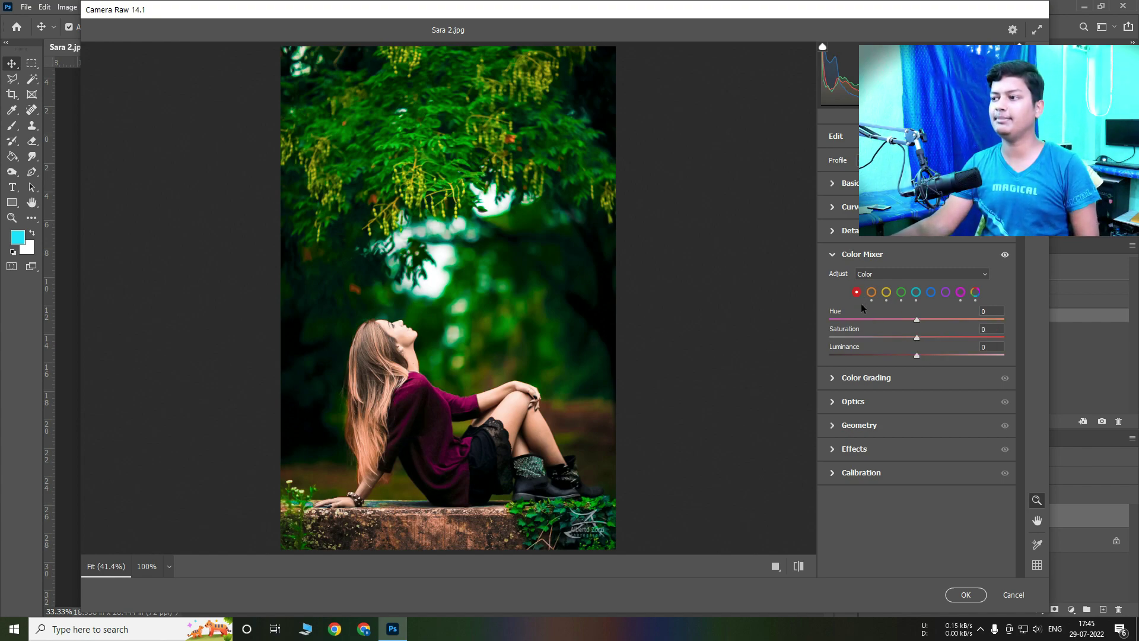
{"action": "left_click_drag", "start_coordinate": [920, 338], "coordinate": [922, 340]}
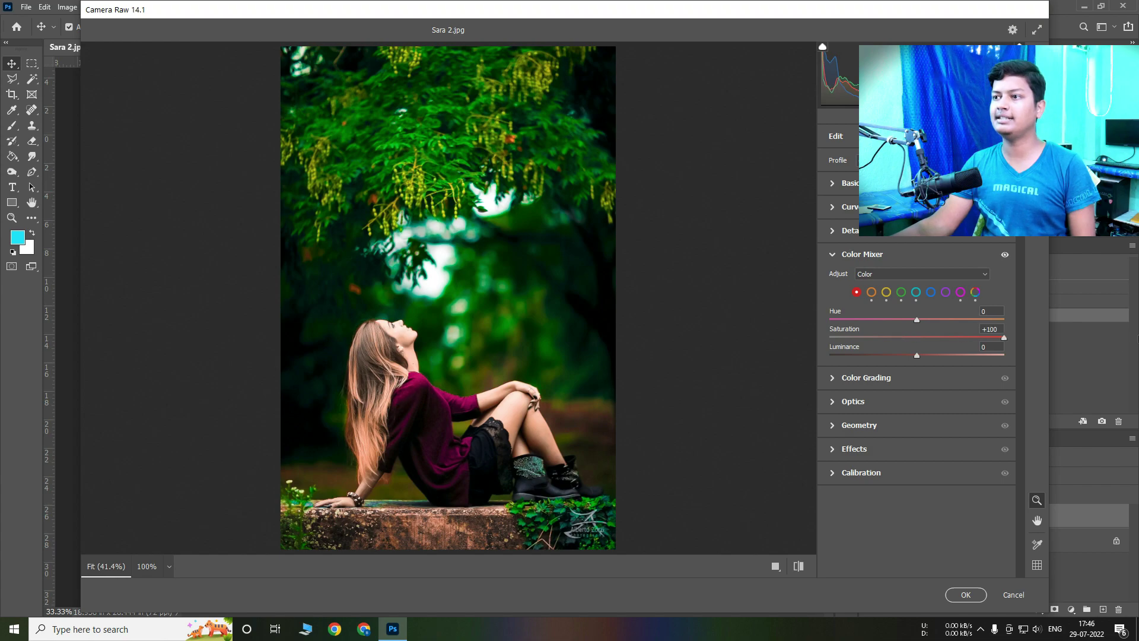
{"action": "left_click_drag", "start_coordinate": [927, 336], "coordinate": [928, 335]}
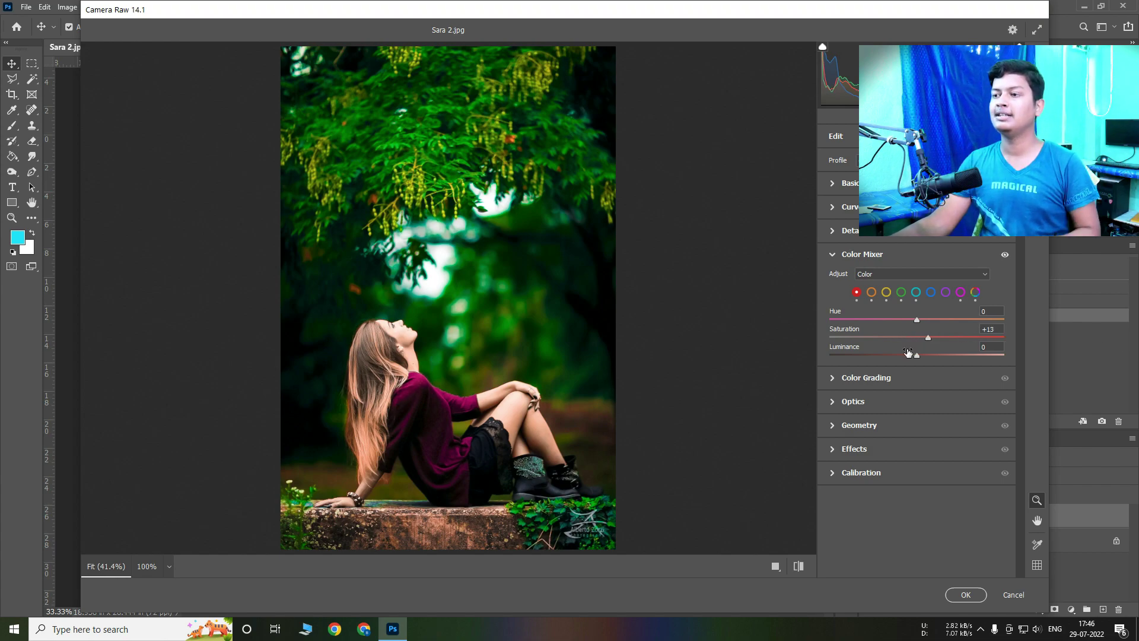
{"action": "left_click", "coordinate": [865, 377]}
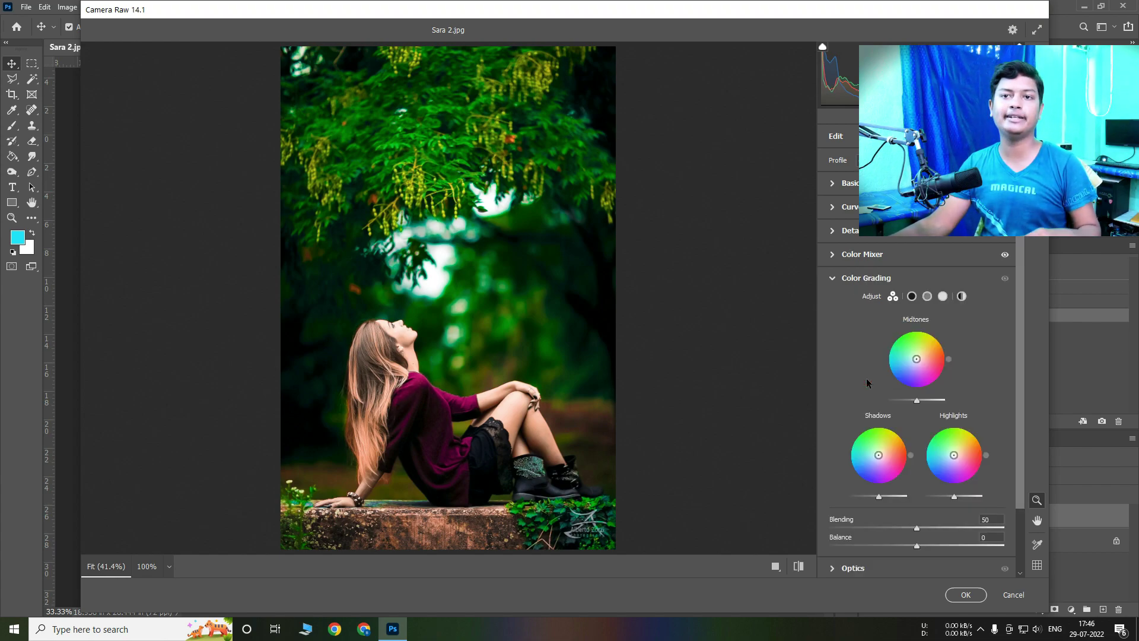
{"action": "mouse_move", "coordinate": [915, 377]}
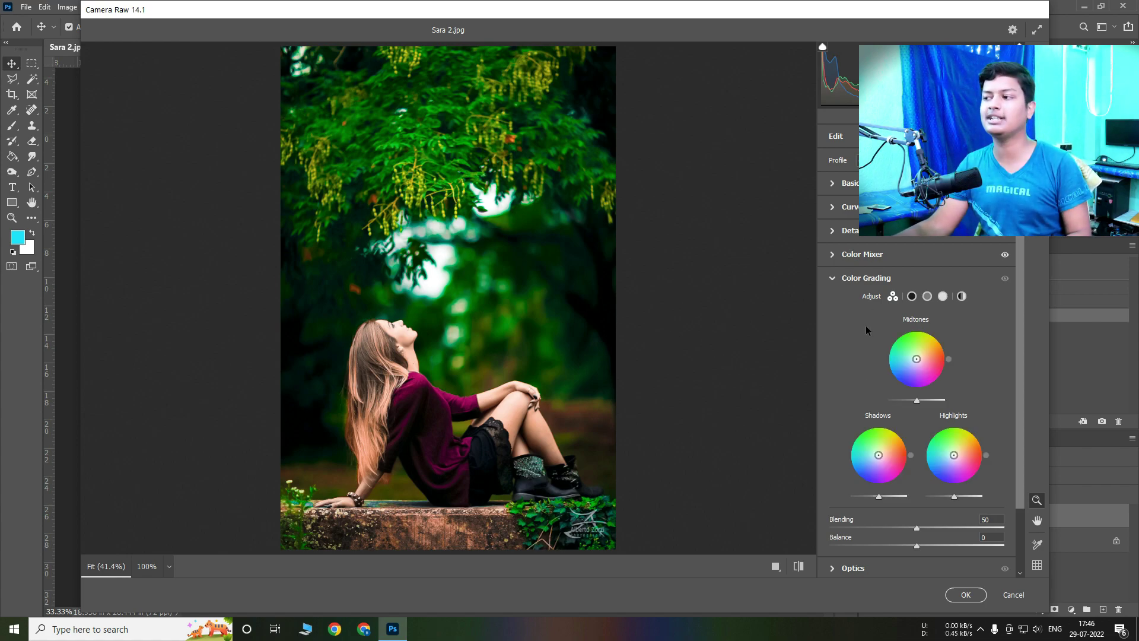
Step: Tint the Global colour grade blue at hue 225, saturation 20, luminance +50
{"action": "left_click", "coordinate": [962, 297]}
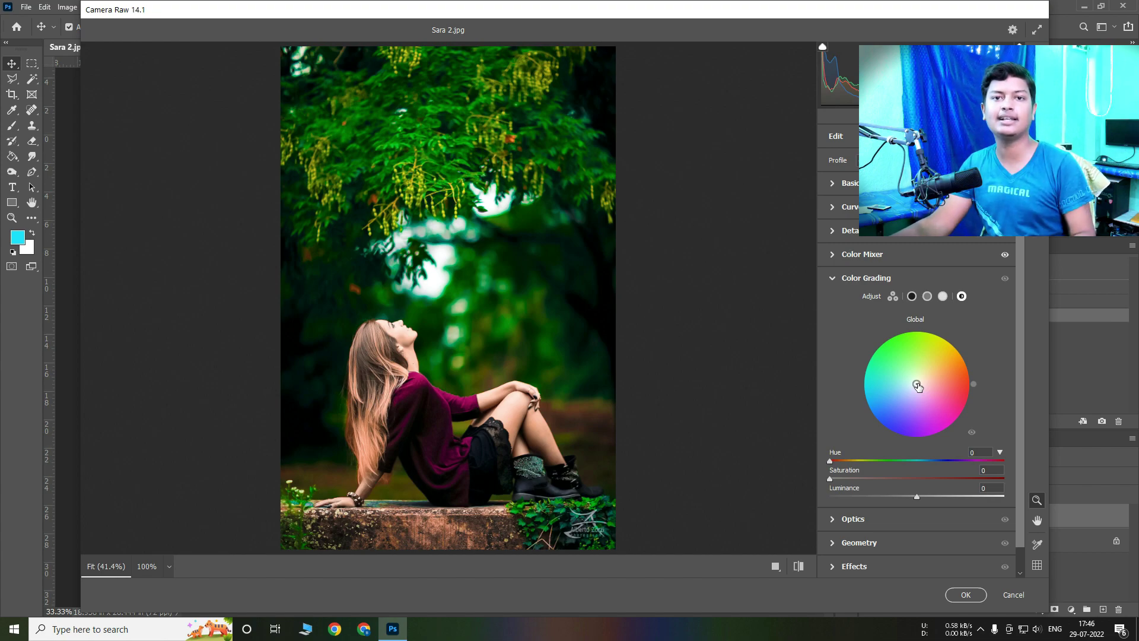
{"action": "left_click_drag", "start_coordinate": [918, 386], "coordinate": [912, 389]}
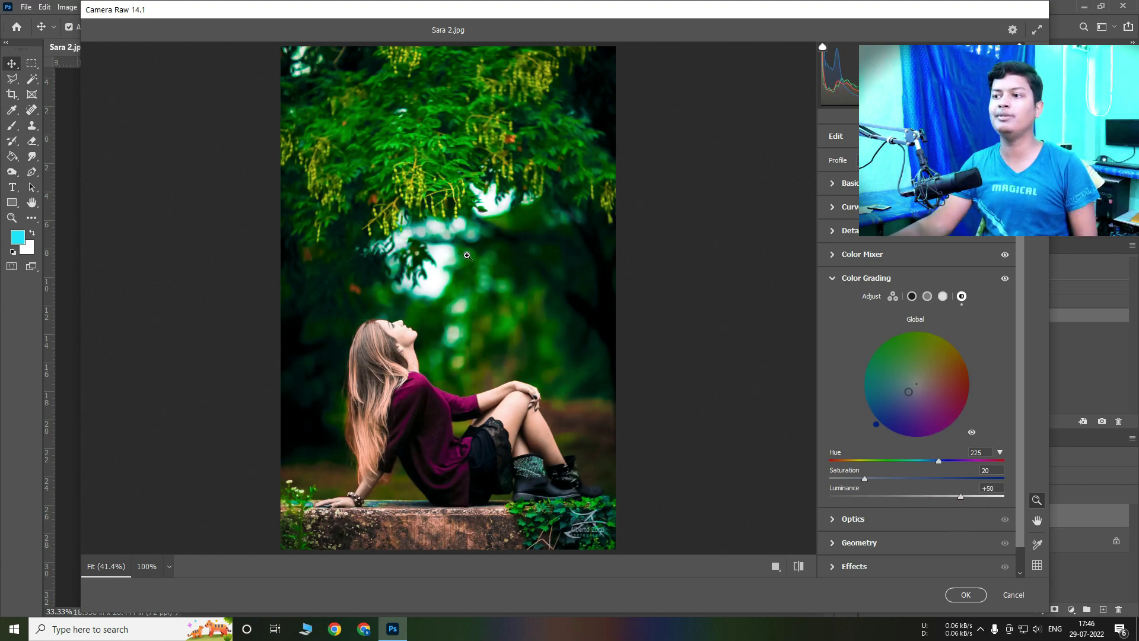
{"action": "left_click", "coordinate": [860, 279]}
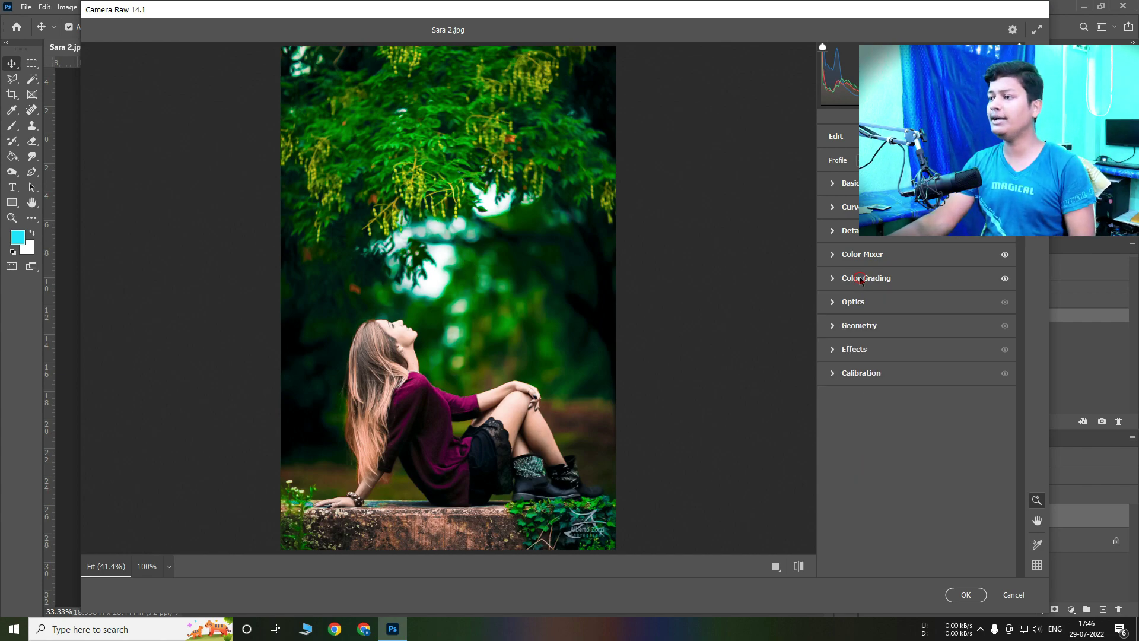
Step: Set Effects vignetting to -25 with midpoint 100 and feather 100
{"action": "left_click", "coordinate": [859, 350]}
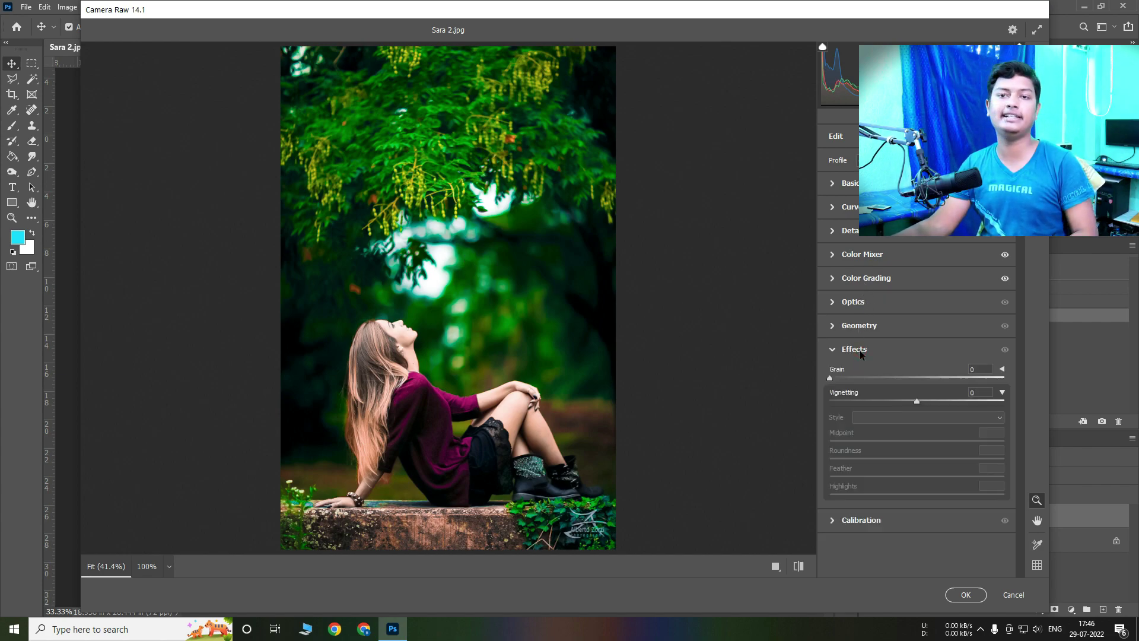
{"action": "left_click_drag", "start_coordinate": [917, 401], "coordinate": [873, 405]}
{"action": "mouse_move", "coordinate": [917, 441]}
{"action": "left_mouse_down"}
{"action": "mouse_move", "coordinate": [1008, 441]}
{"action": "mouse_move", "coordinate": [1008, 460]}
{"action": "left_mouse_up"}
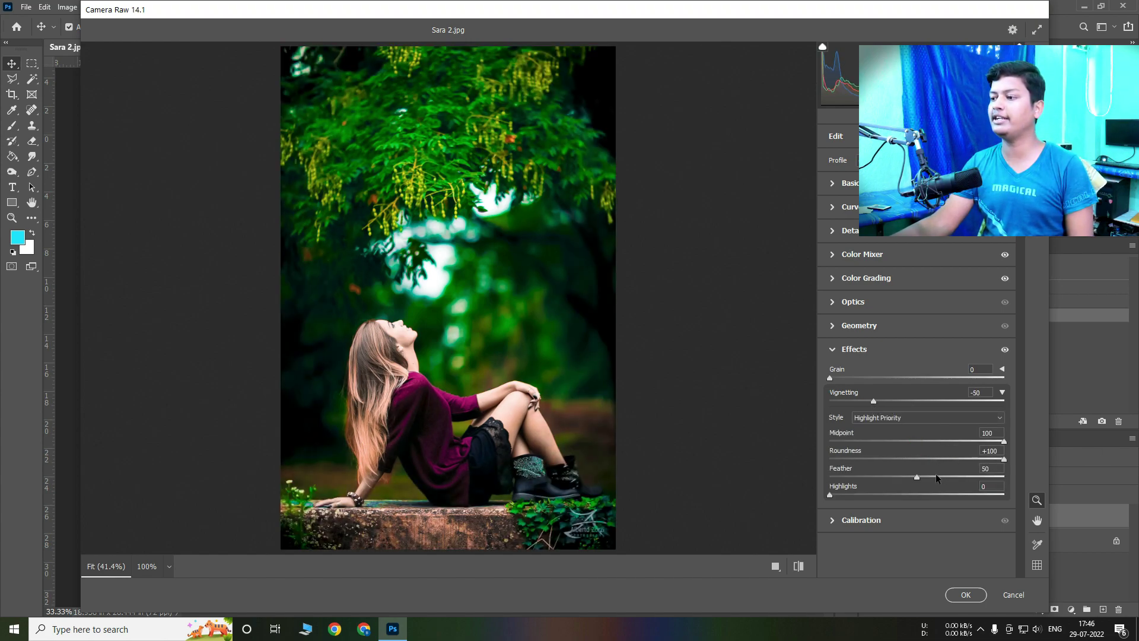
{"action": "left_click_drag", "start_coordinate": [914, 475], "coordinate": [1116, 485]}
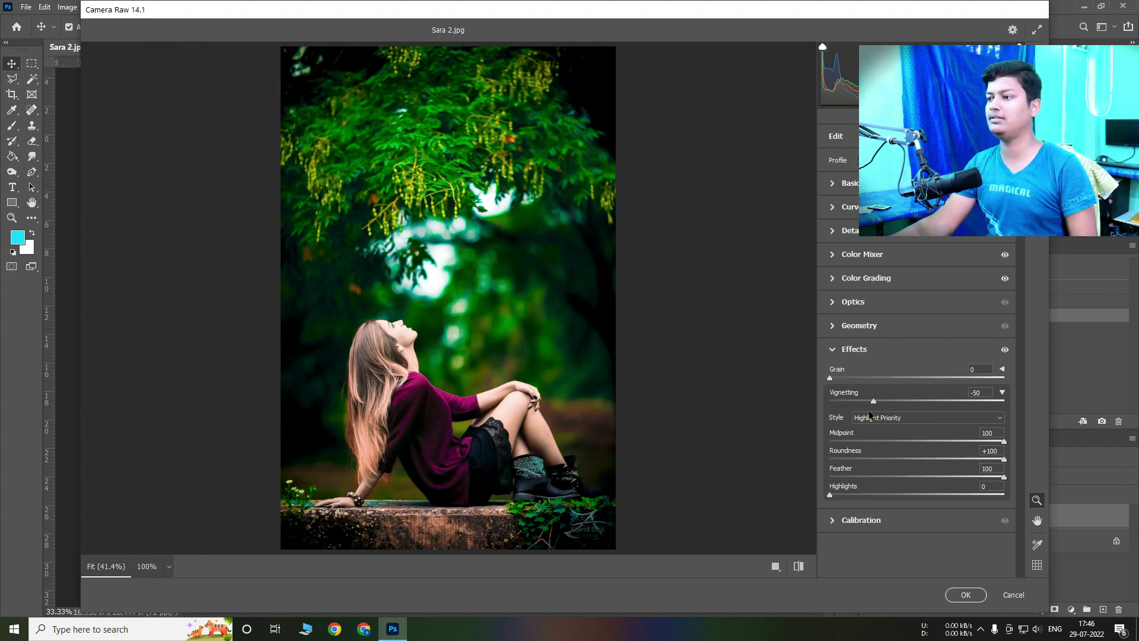
{"action": "left_click_drag", "start_coordinate": [879, 402], "coordinate": [886, 402]}
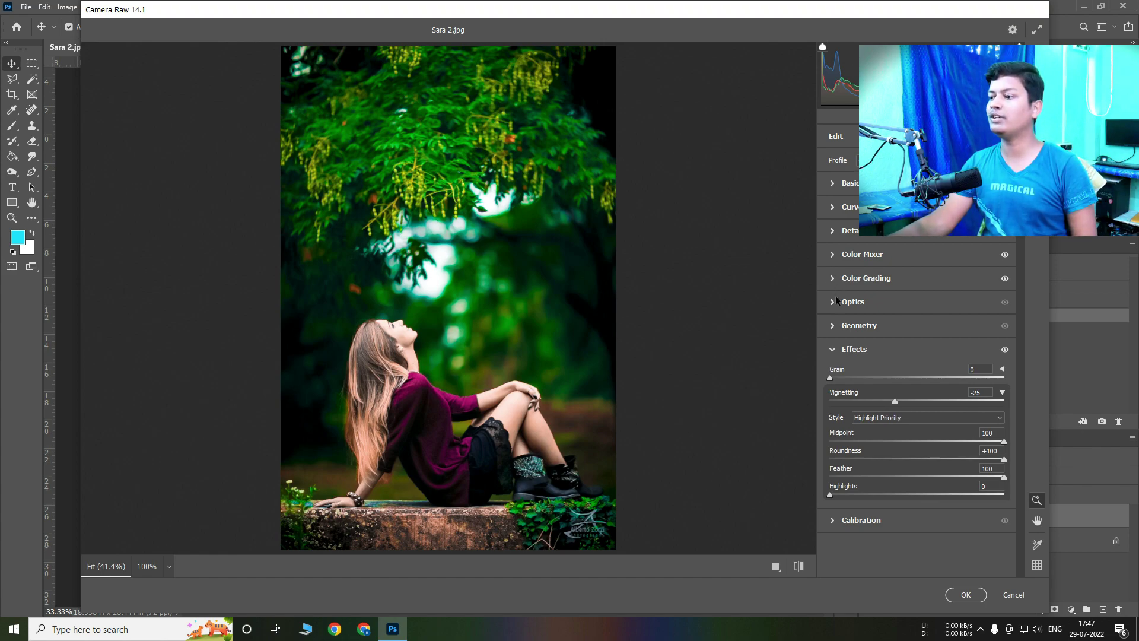
{"action": "left_click", "coordinate": [799, 567]}
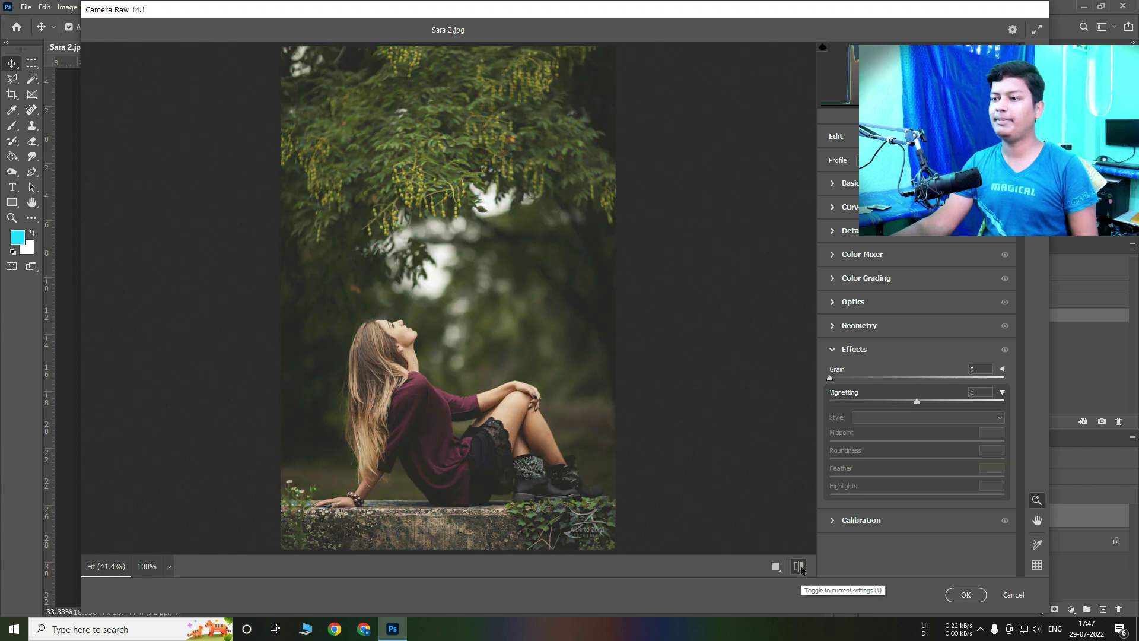
{"action": "left_click", "coordinate": [799, 567]}
{"action": "left_click", "coordinate": [799, 566]}
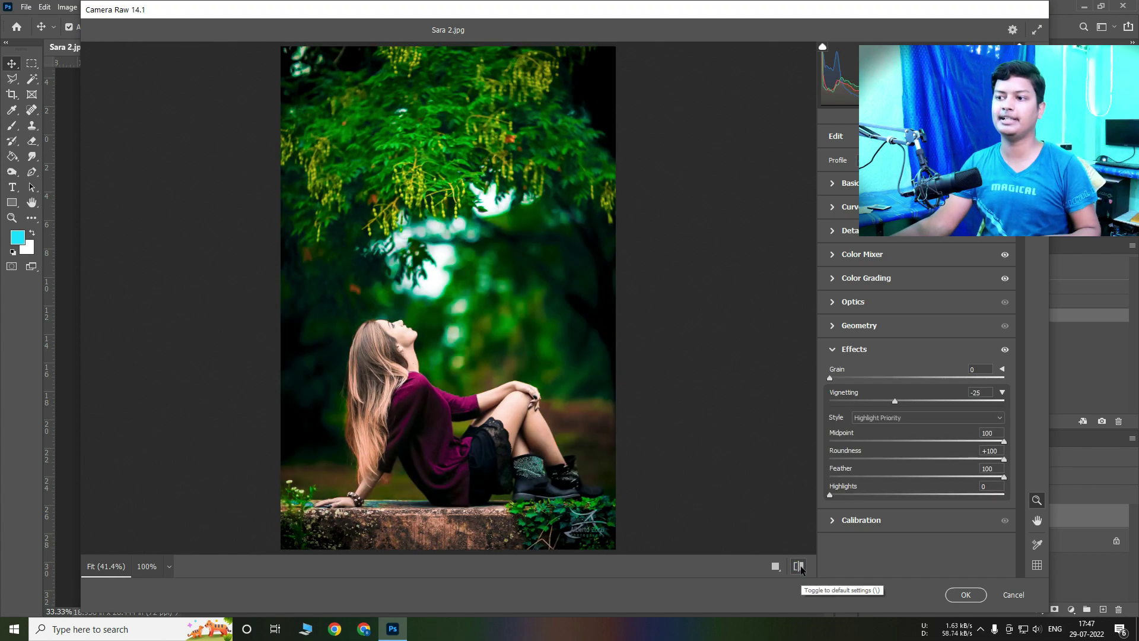
{"action": "left_click", "coordinate": [799, 568]}
{"action": "left_click", "coordinate": [798, 567]}
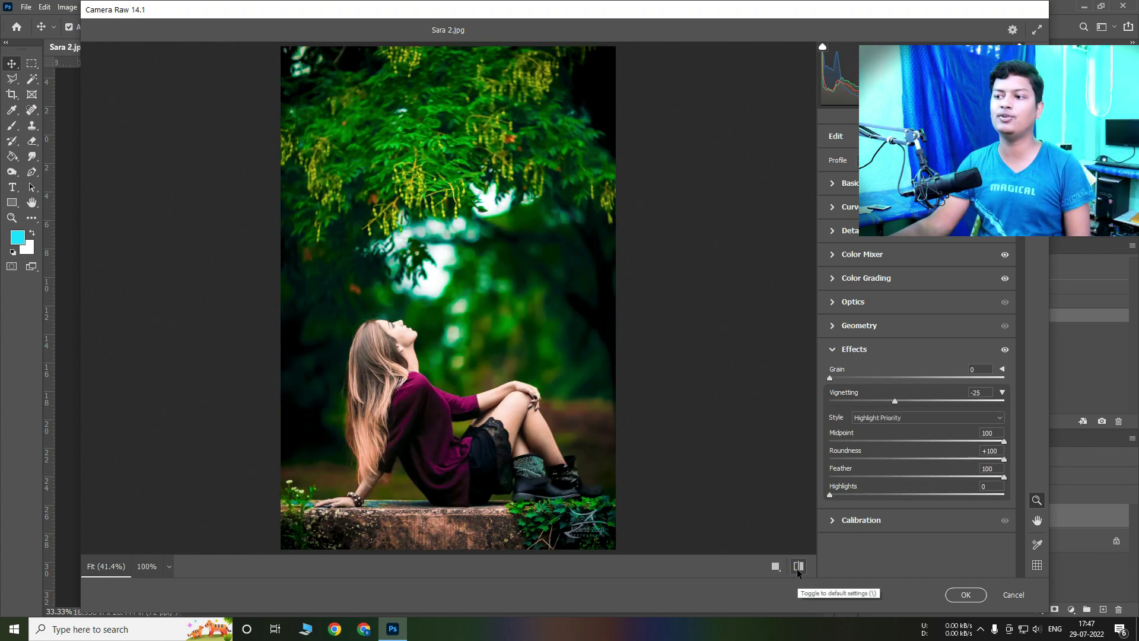
{"action": "left_click", "coordinate": [798, 567]}
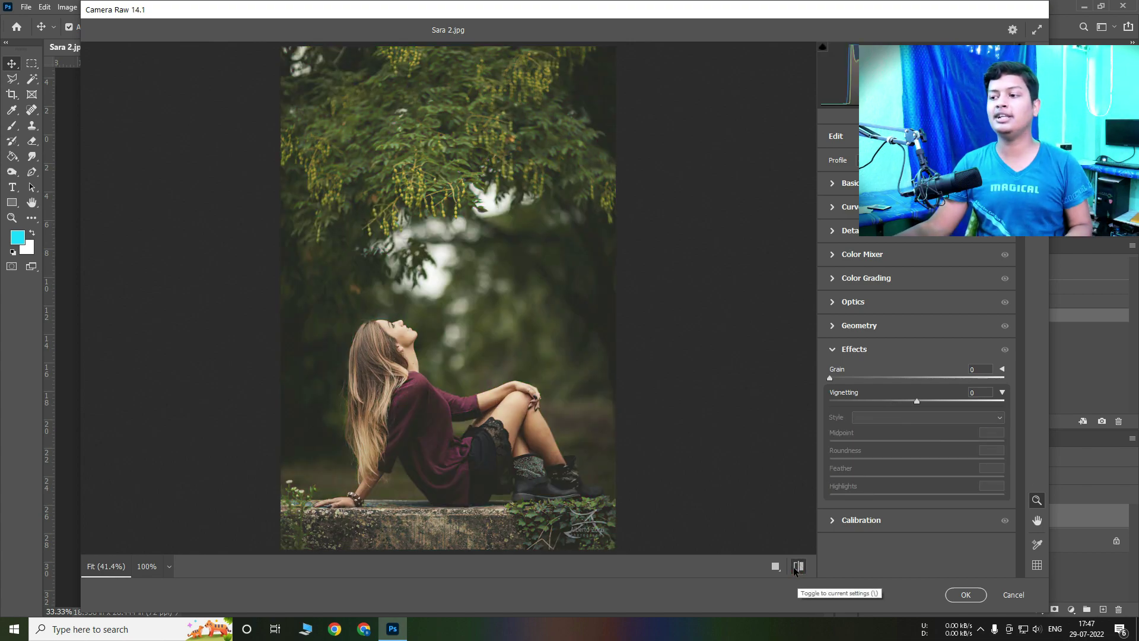
{"action": "left_click", "coordinate": [798, 567]}
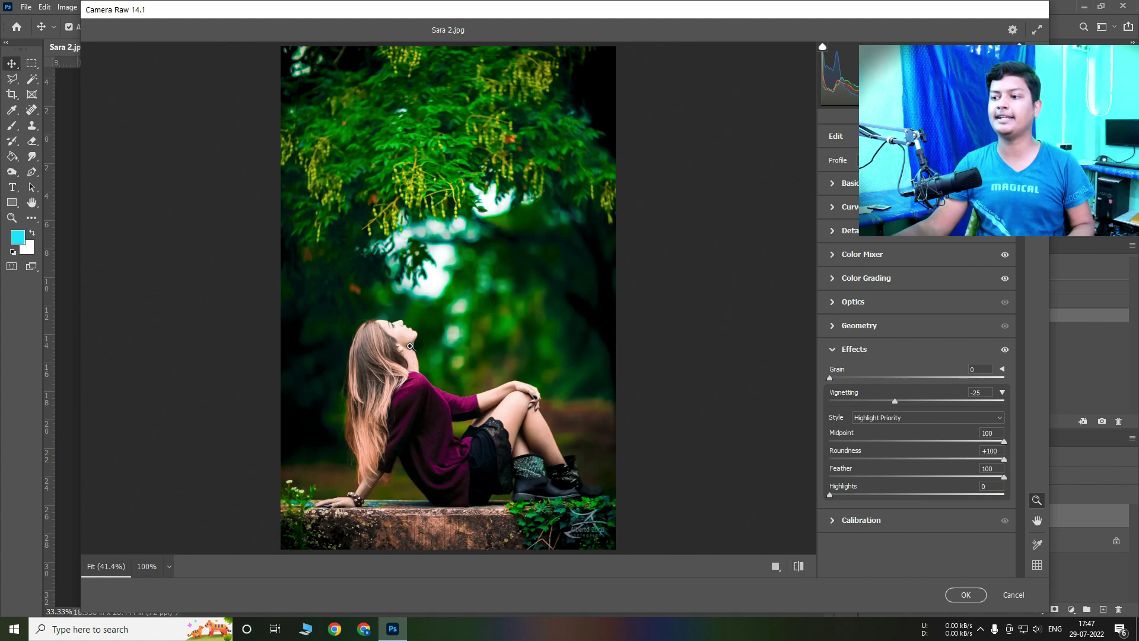
{"action": "left_click", "coordinate": [839, 350]}
{"action": "left_click", "coordinate": [493, 501]}
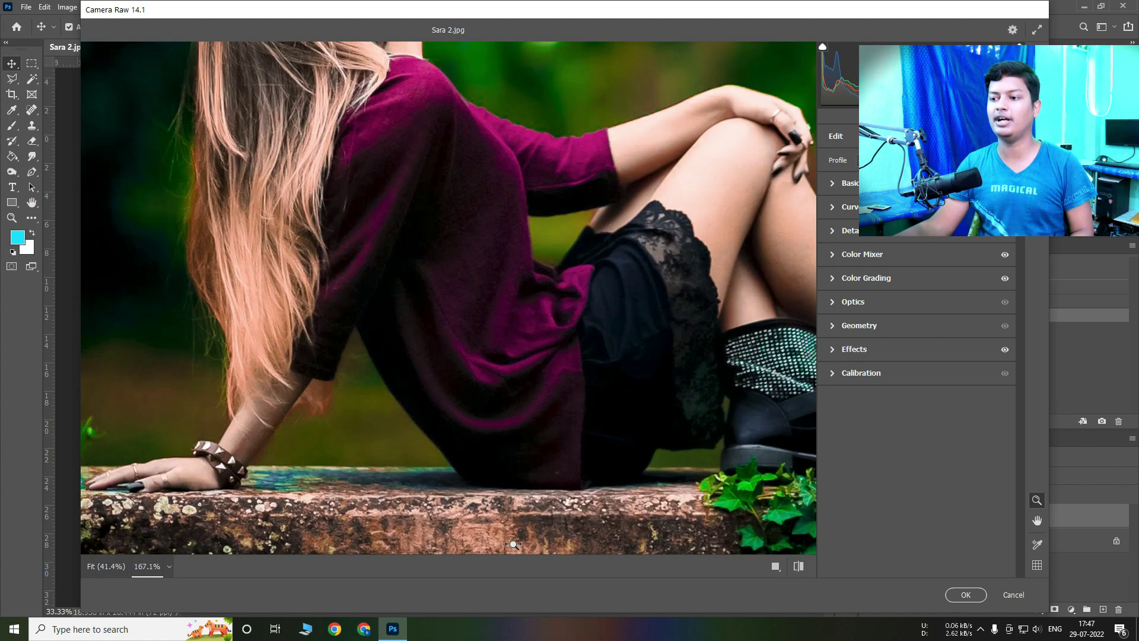
{"action": "scroll", "coordinate": [495, 506], "scroll_direction": "down", "scroll_amount": 2}
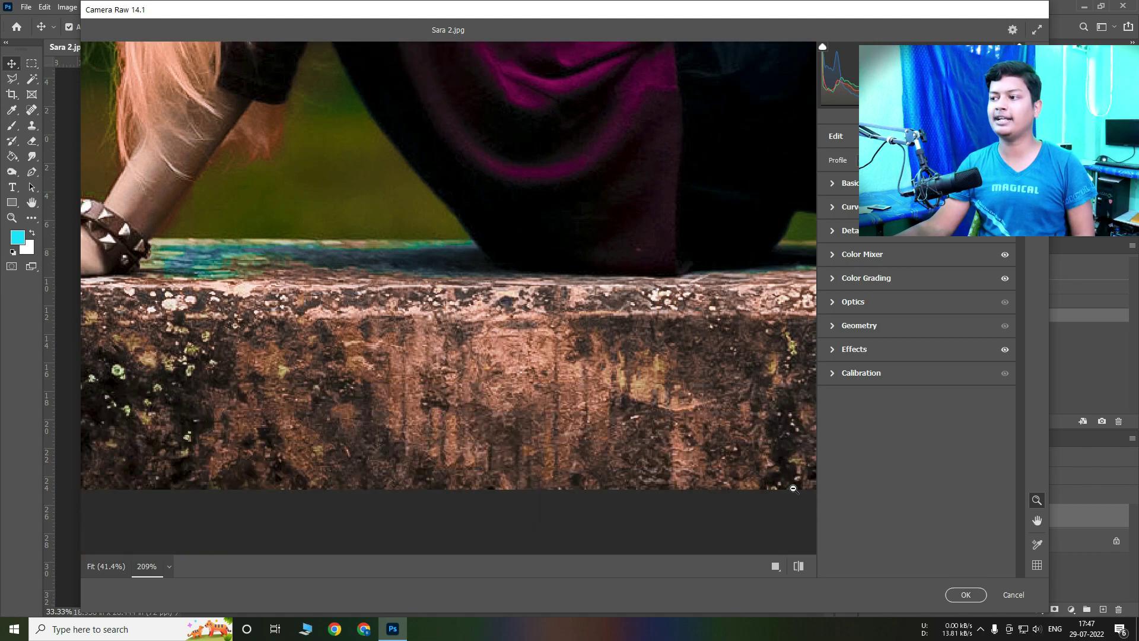
{"action": "left_click", "coordinate": [799, 566]}
{"action": "left_click_drag", "start_coordinate": [571, 286], "coordinate": [522, 257]}
{"action": "left_click", "coordinate": [798, 566]}
{"action": "mouse_move", "coordinate": [522, 255]}
{"action": "left_mouse_down"}
{"action": "mouse_move", "coordinate": [475, 250]}
{"action": "mouse_move", "coordinate": [540, 271]}
{"action": "left_mouse_up"}
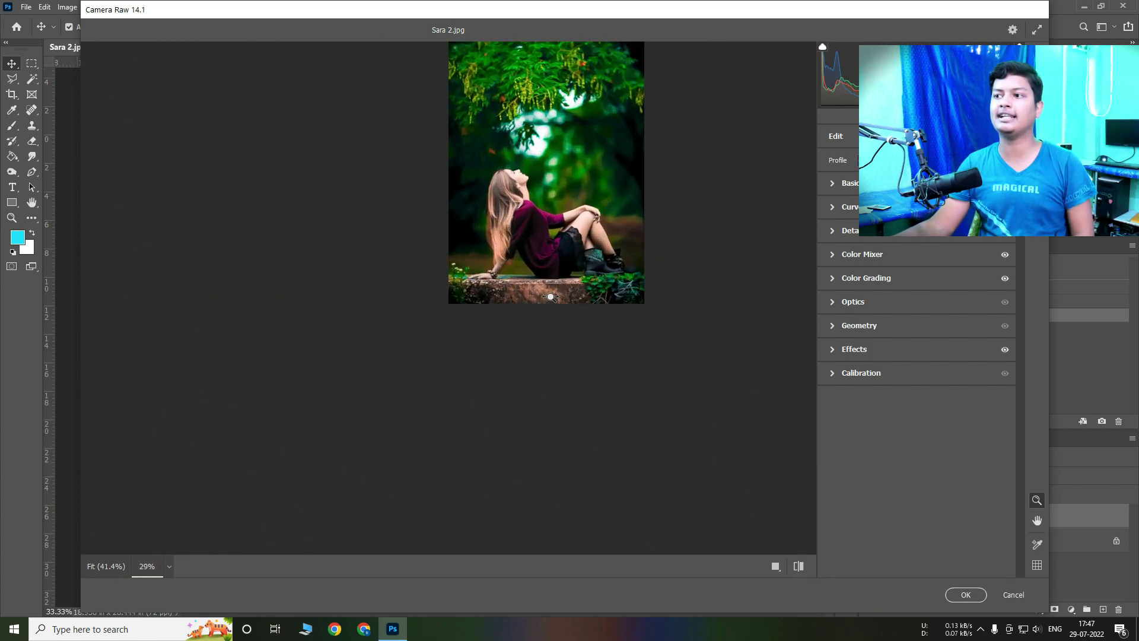
{"action": "mouse_move", "coordinate": [560, 153]}
{"action": "left_mouse_down"}
{"action": "mouse_move", "coordinate": [546, 298]}
{"action": "mouse_move", "coordinate": [527, 298]}
{"action": "left_mouse_up"}
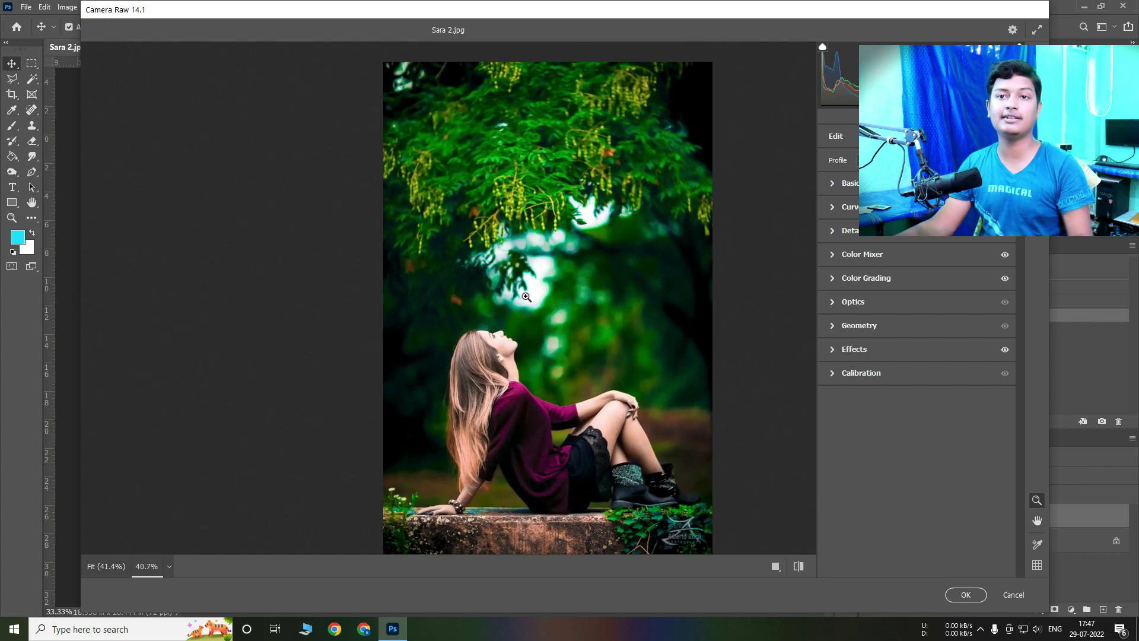
Step: Commit the Camera Raw edits and toggle the Background copy's visibility to compare
{"action": "left_click", "coordinate": [971, 600]}
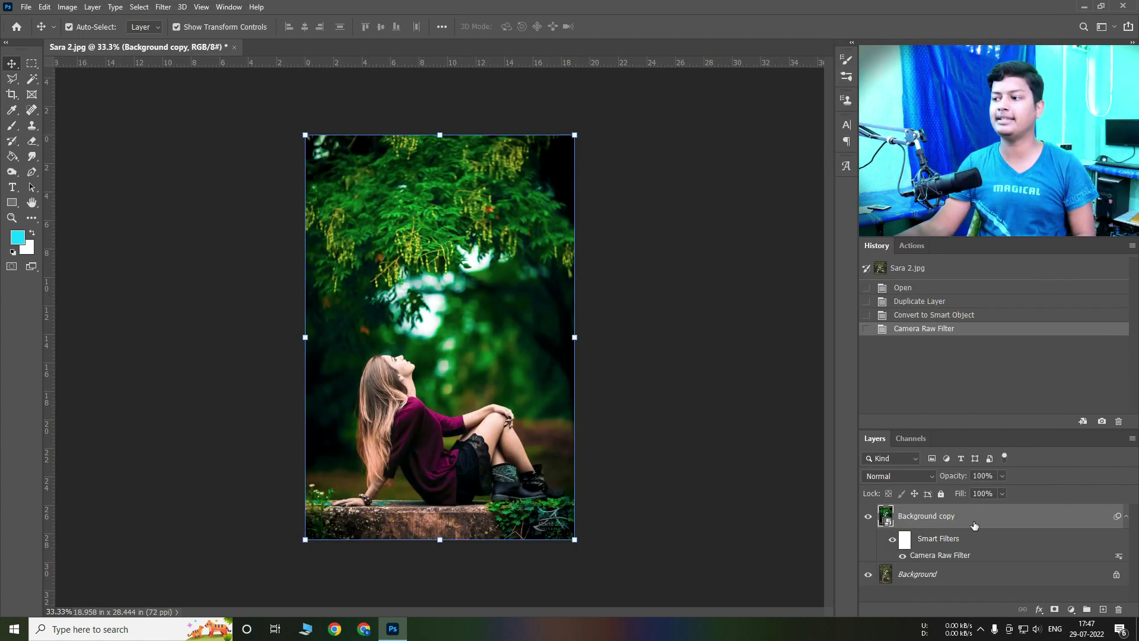
{"action": "left_click", "coordinate": [868, 516]}
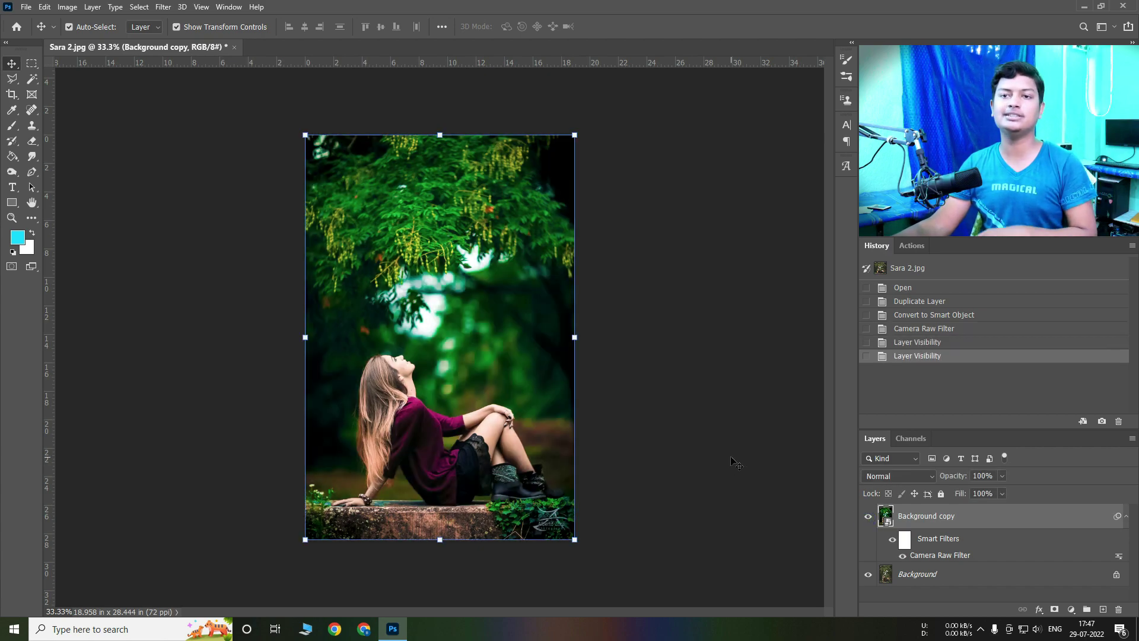